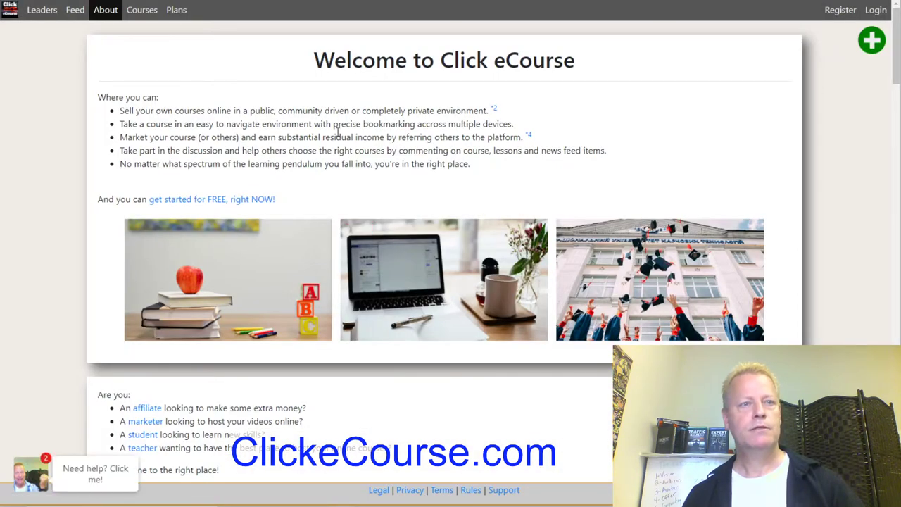
Step: Log in to ClickeCourse with the saved chatbot account instead of the prefilled email
left_click(11, 15)
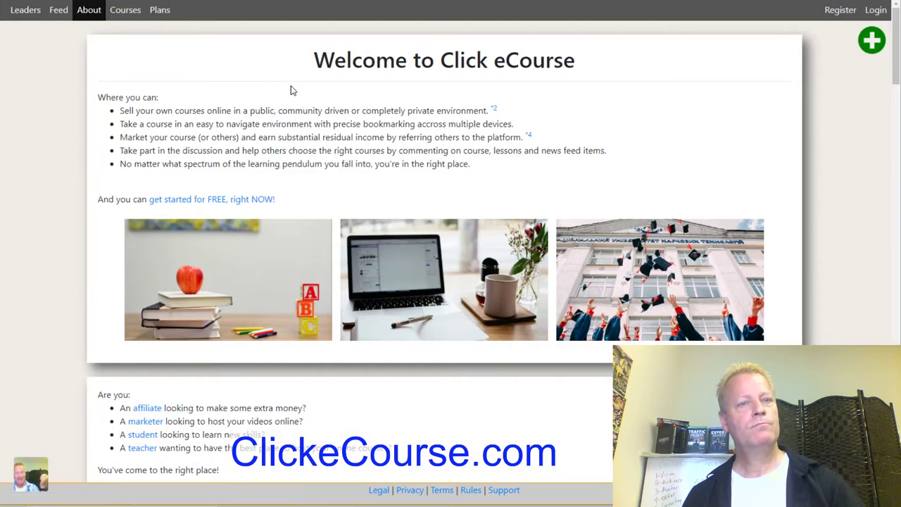
left_click(876, 10)
left_click(465, 234)
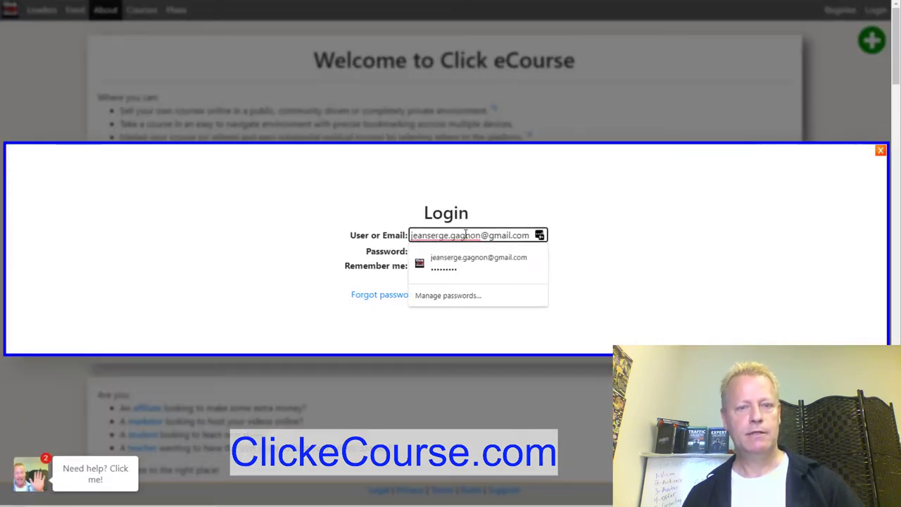
key("ctrl+a")
key("BackSpace")
type("c")
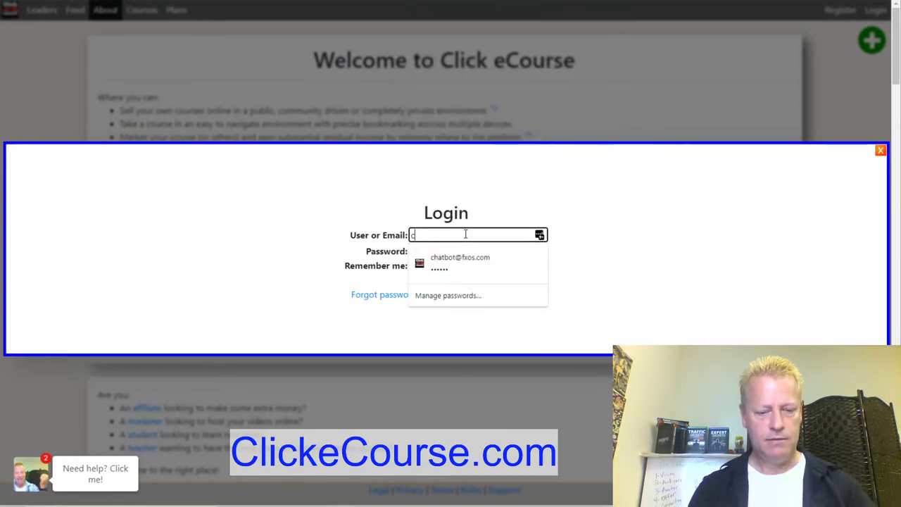
type("hat")
left_click(454, 266)
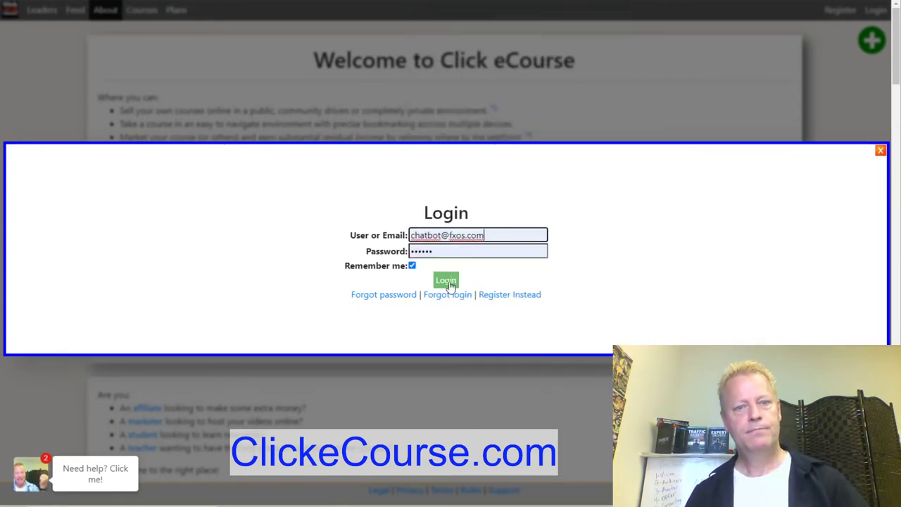
left_click(446, 279)
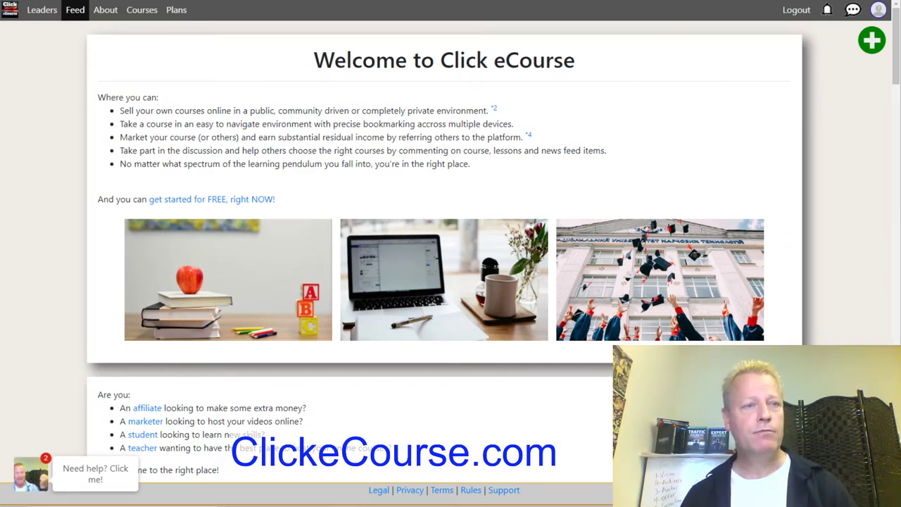
Step: Go to the Feed page and bring up the Course/WP Blog/Support create menu
left_click(42, 9)
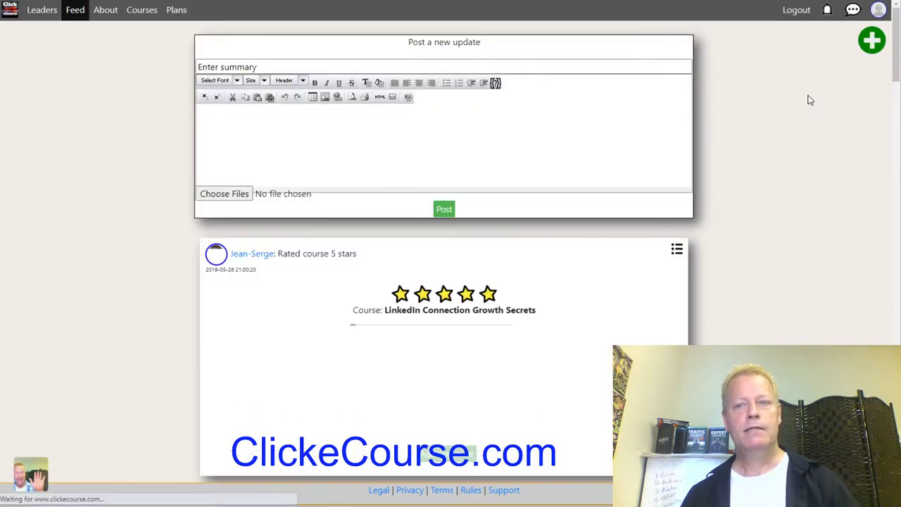
scroll(816, 117, "down", 10)
scroll(817, 117, "up", 10)
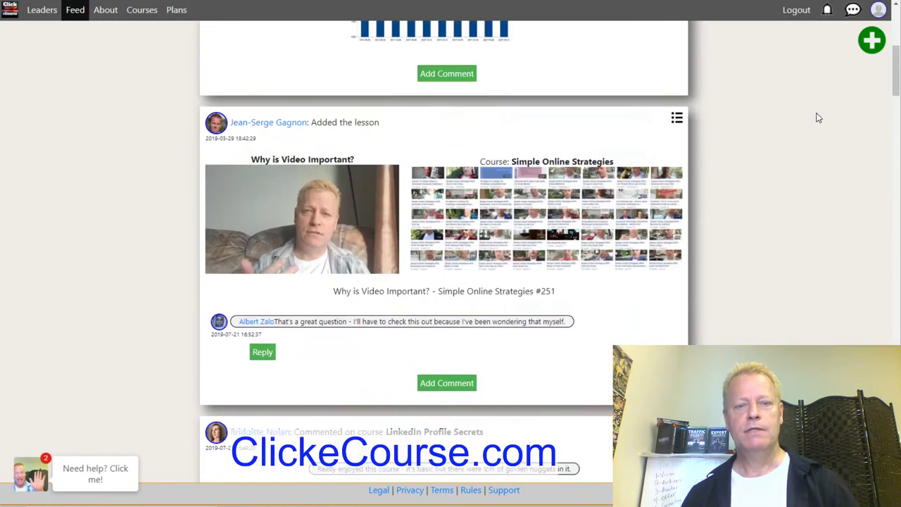
mouse_move(871, 45)
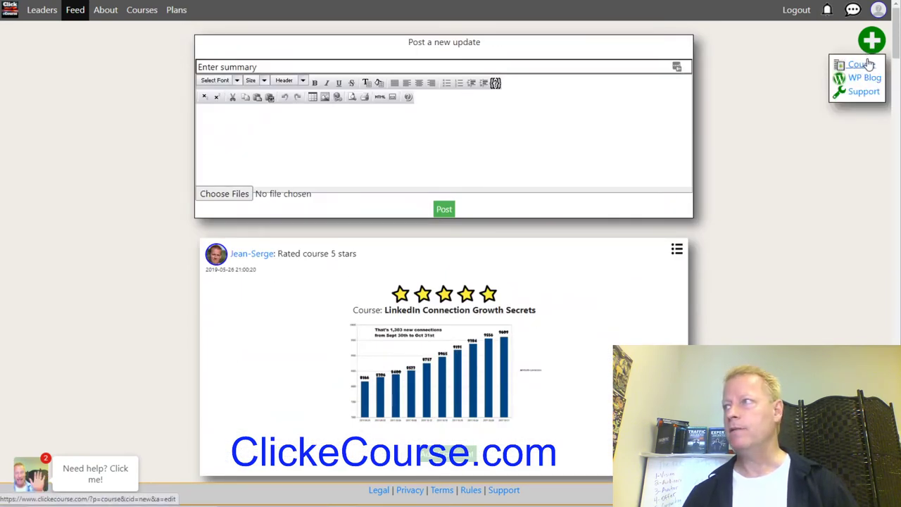
Step: Create the course 'TikTok Tips' with a summary and details 'Learn the basics of TikTok with these tips'
left_click(861, 66)
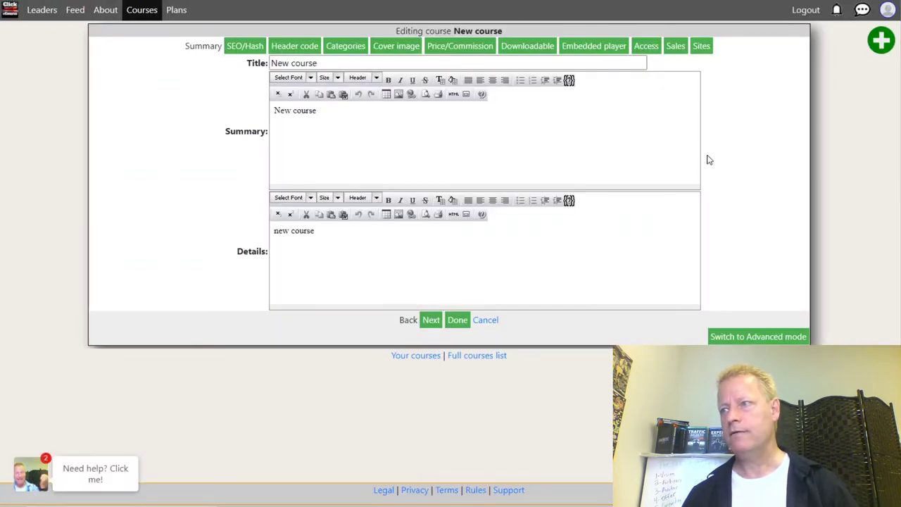
left_click_drag(321, 63, 175, 67)
type("TikTok Tips")
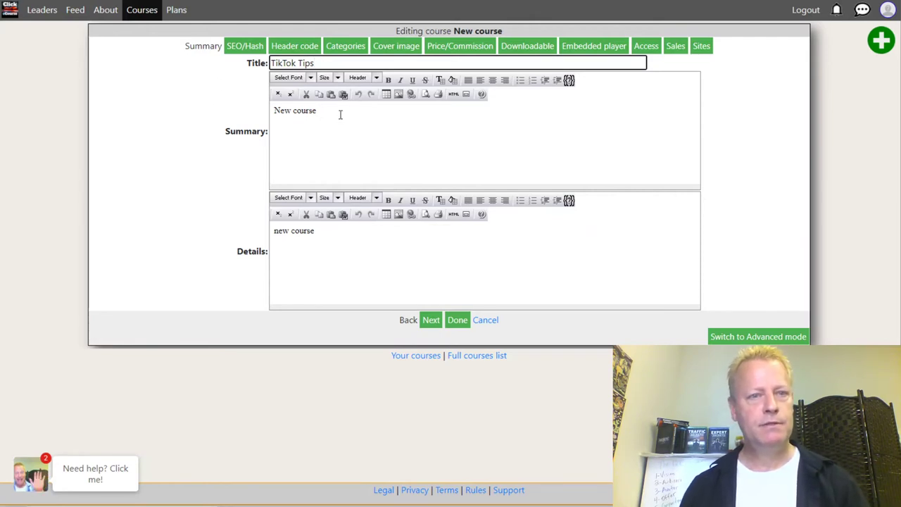
left_click_drag(340, 114, 254, 119)
type("TikTok Simple and easy tips")
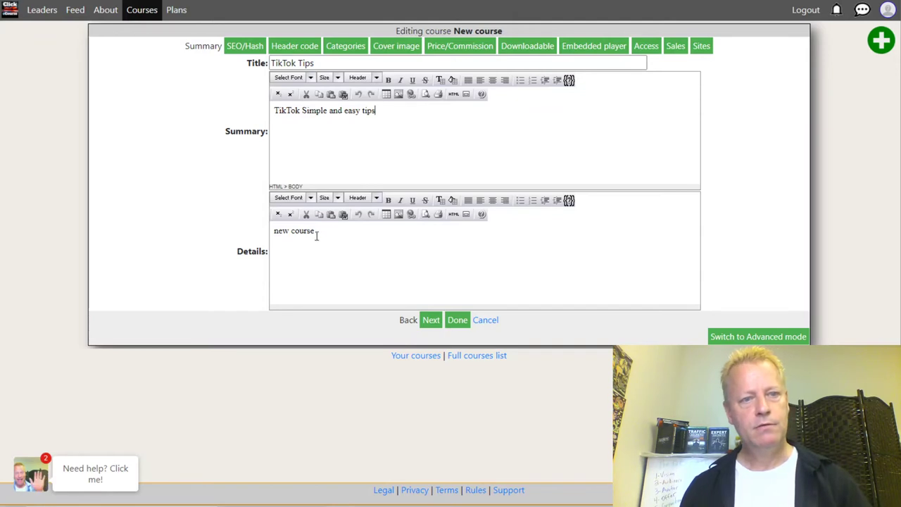
left_click_drag(317, 237, 224, 241)
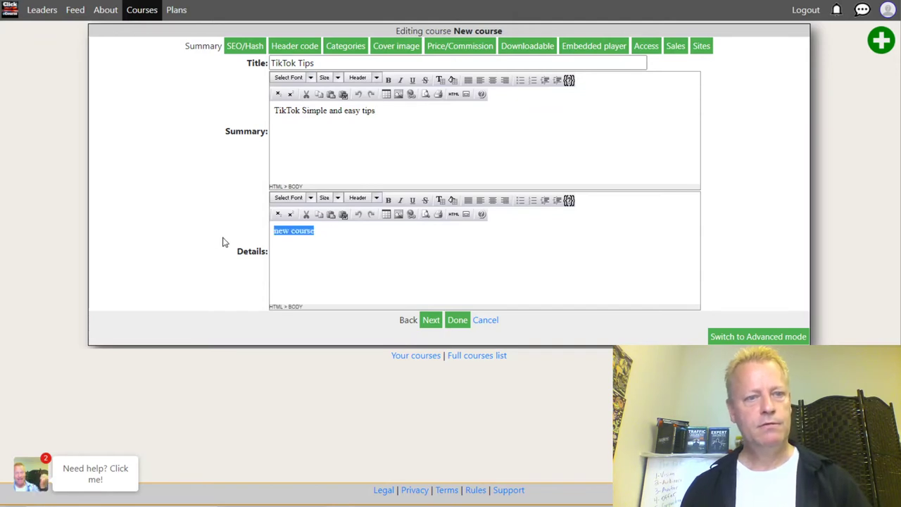
type("Learn the basics of TikTok")
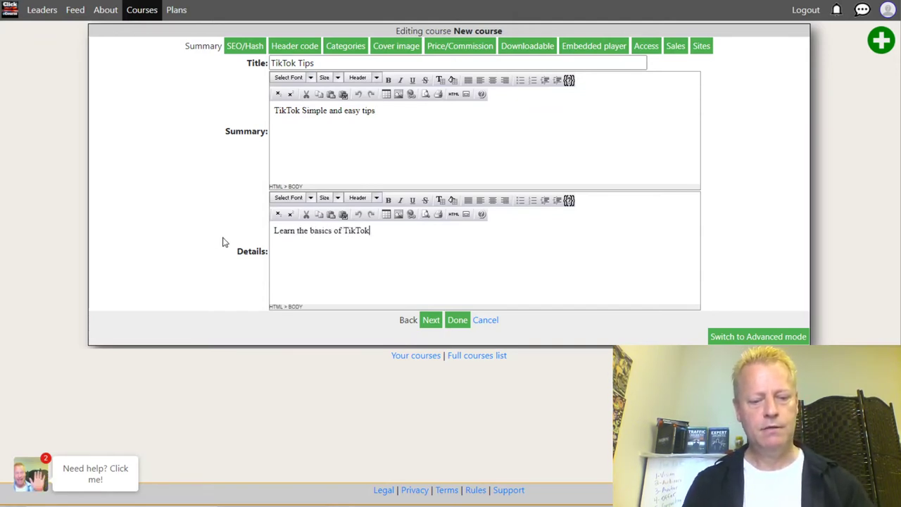
type(" with these tips")
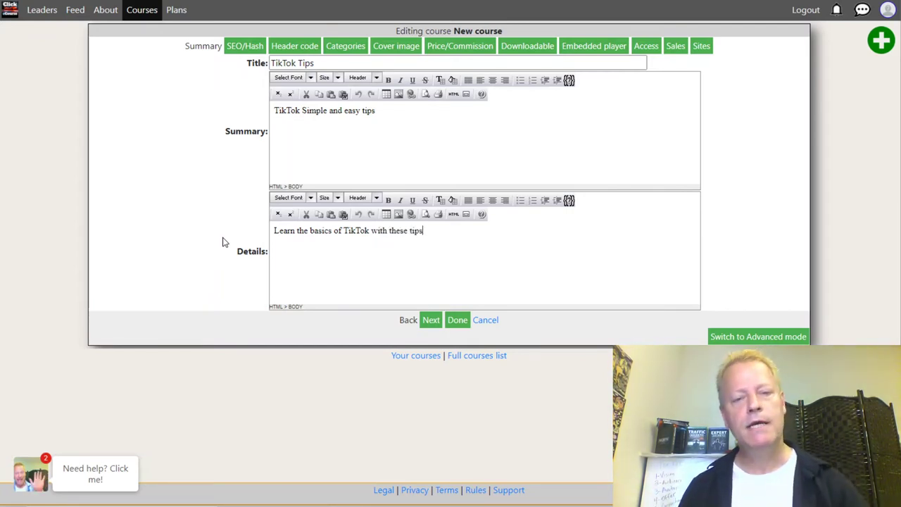
left_click(431, 320)
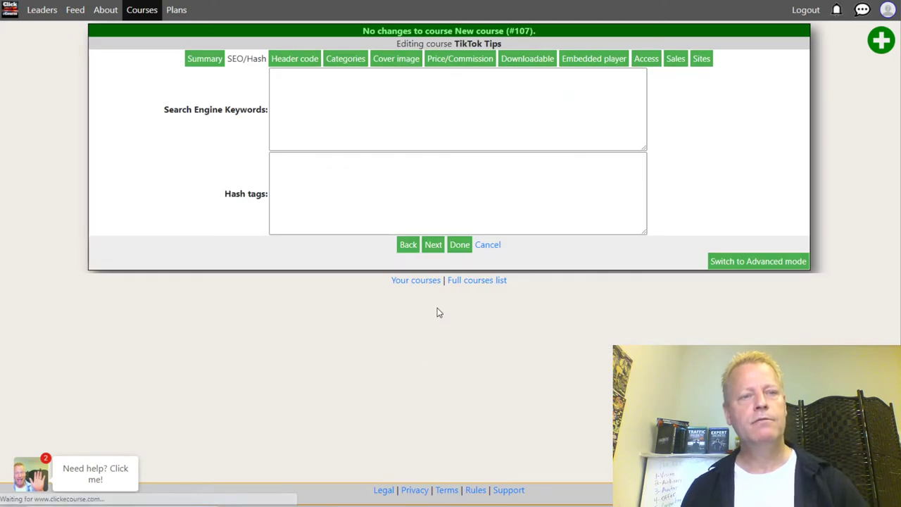
Step: Set image 3.jpg from the TikTok Masters Course folder as the course cover image
left_click(299, 65)
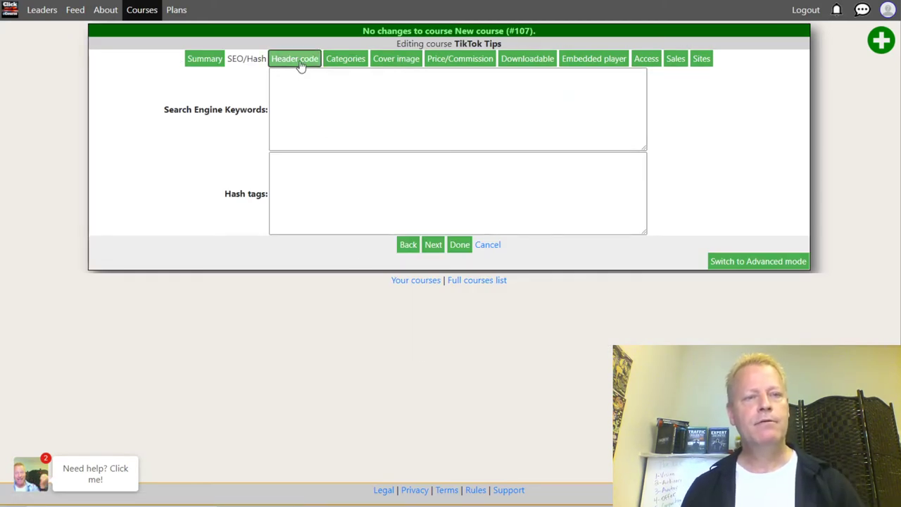
left_click(407, 61)
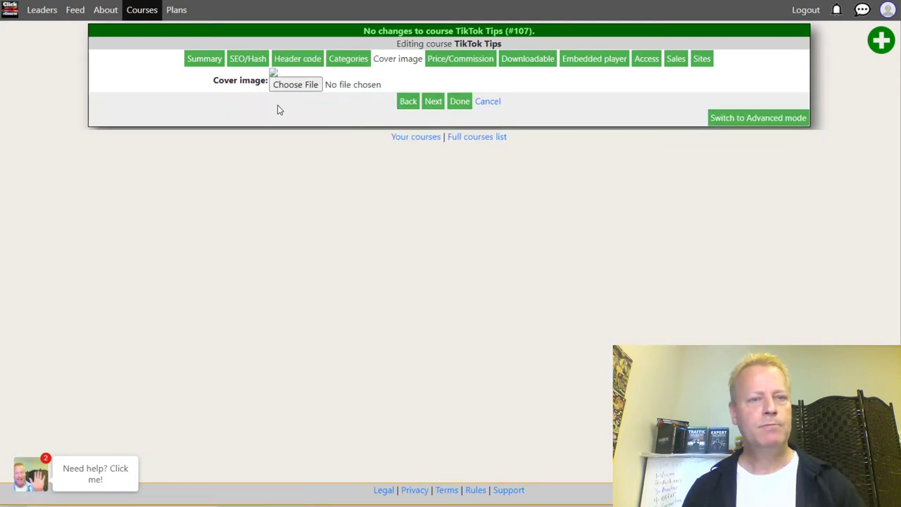
left_click(296, 86)
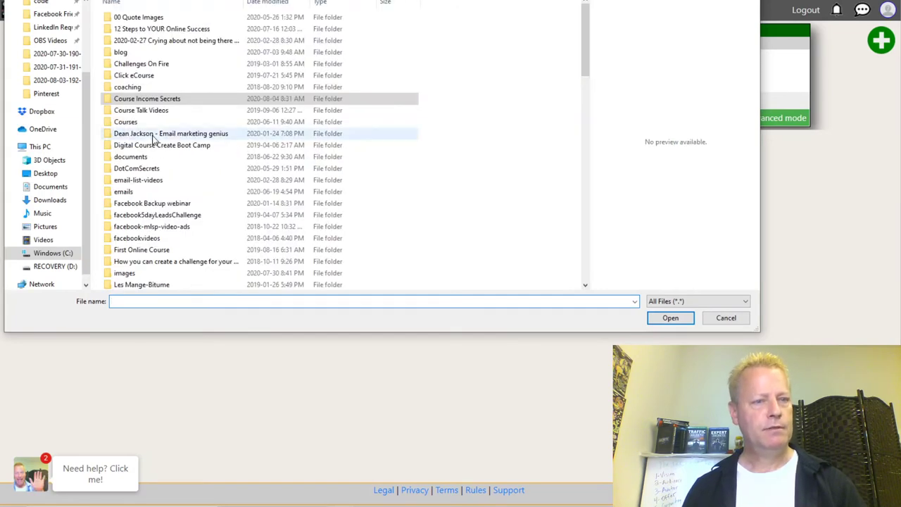
scroll(178, 219, "down", 5)
scroll(150, 273, "down", 4)
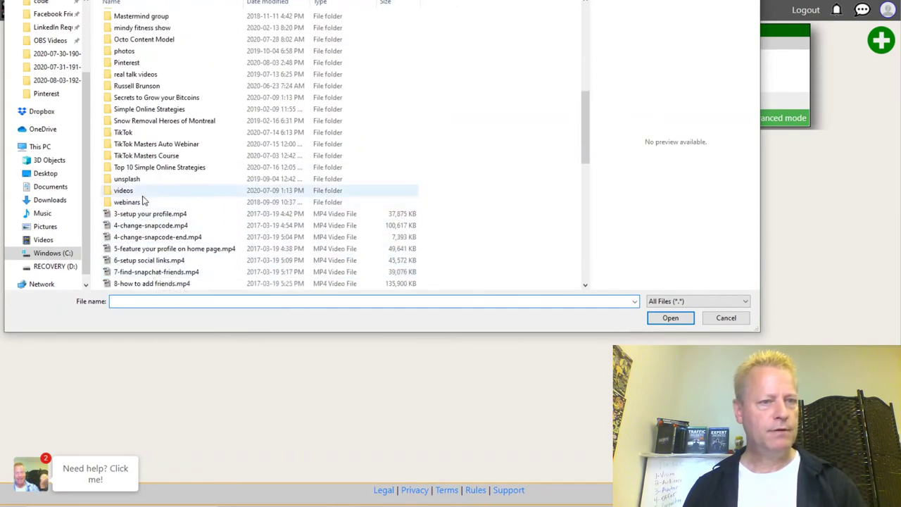
double_click(150, 156)
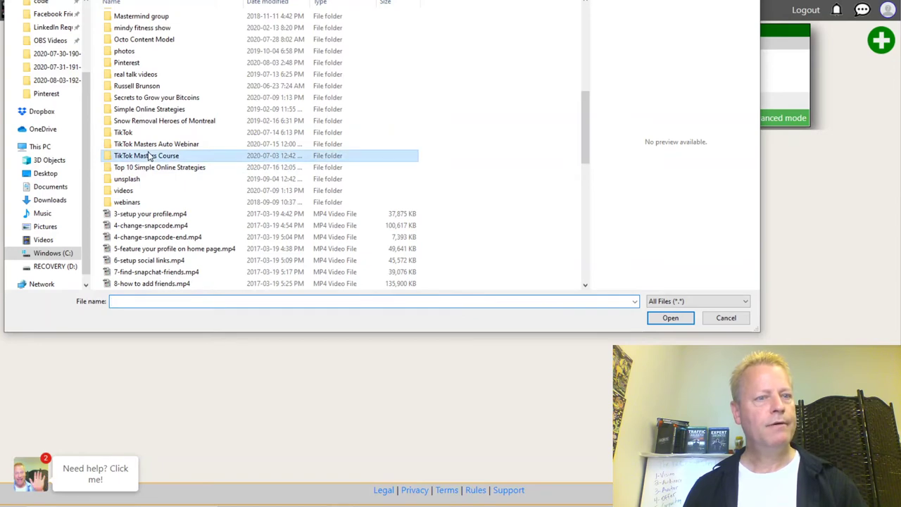
left_click(548, 190)
left_click(669, 319)
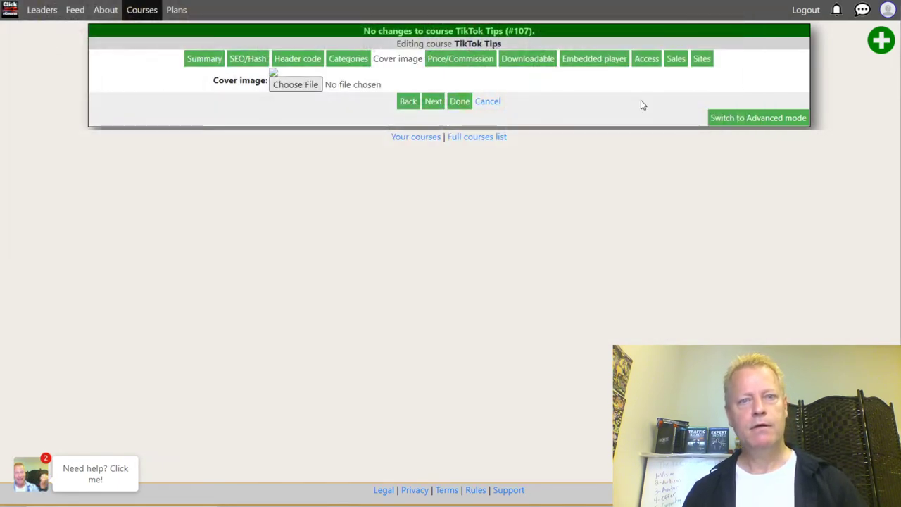
left_click(438, 104)
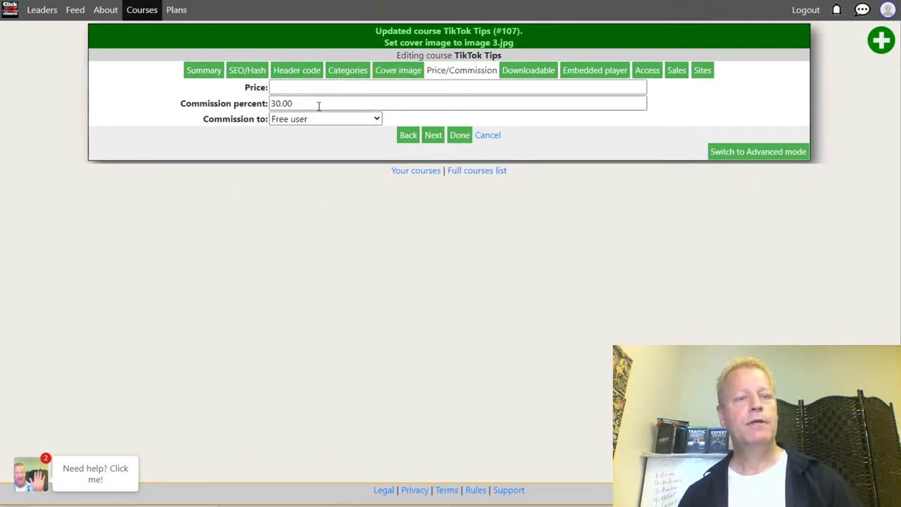
Step: Price the course at 49 with a 90 percent commission
left_click(309, 86)
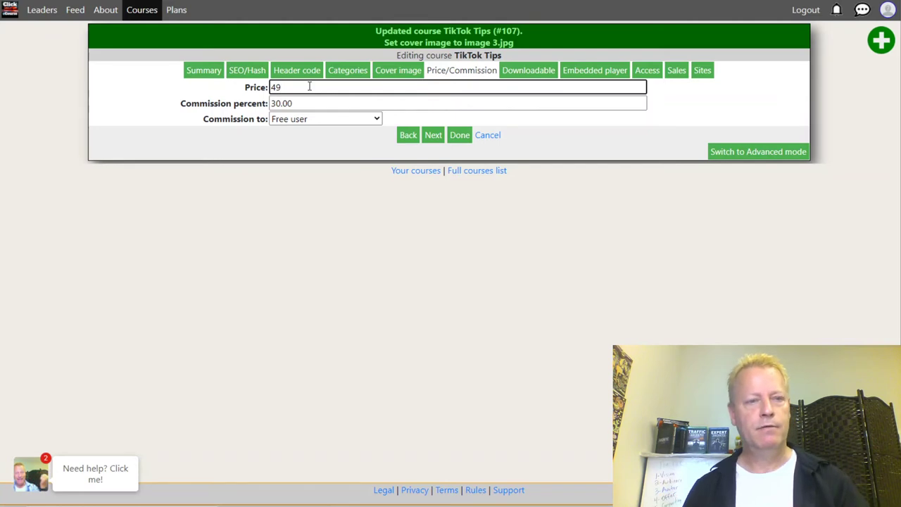
key("Tab")
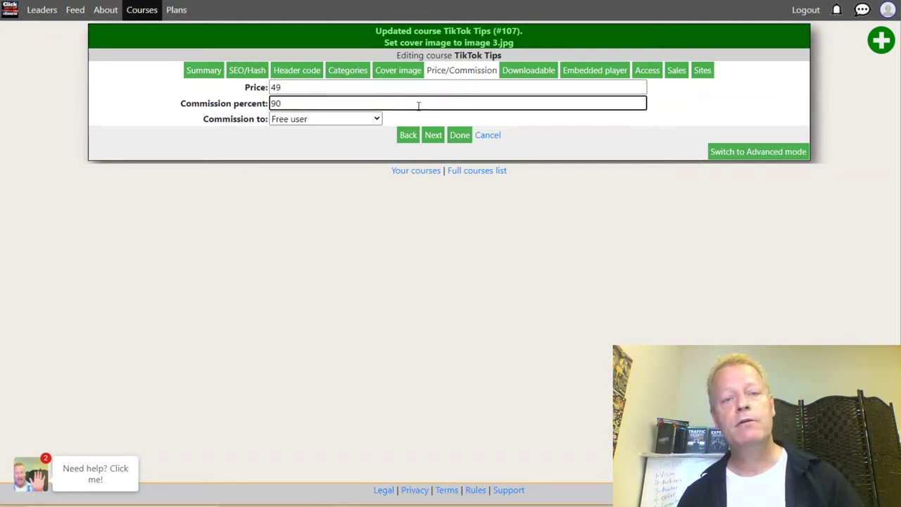
left_click(499, 88)
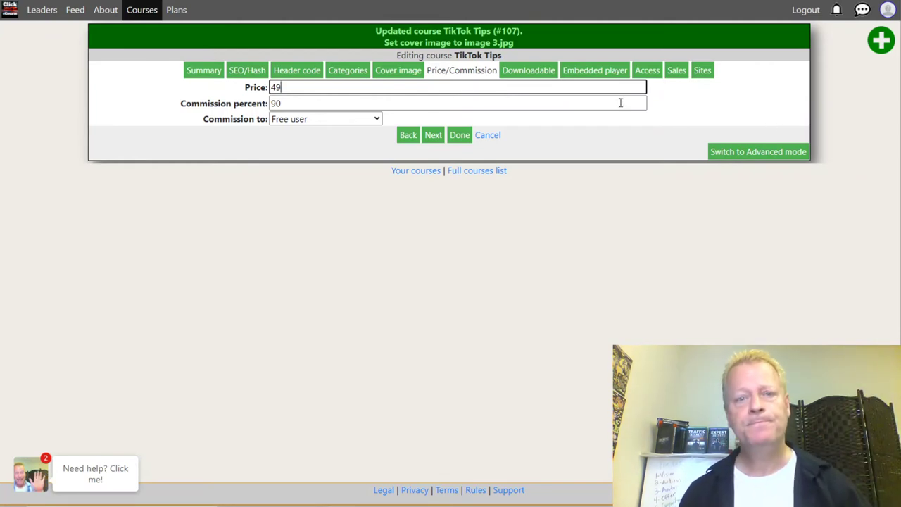
left_click(649, 73)
Step: Set the course access to Unlisted and save the course
left_click(359, 99)
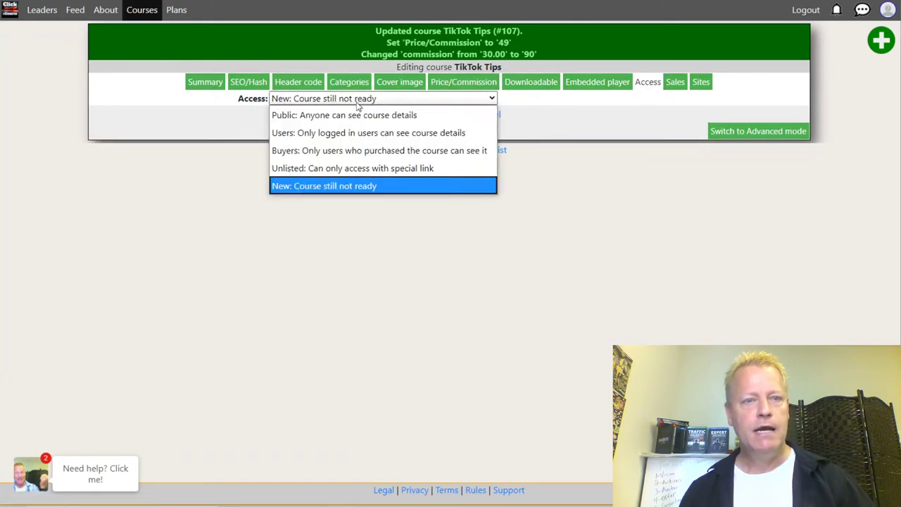
left_click(316, 167)
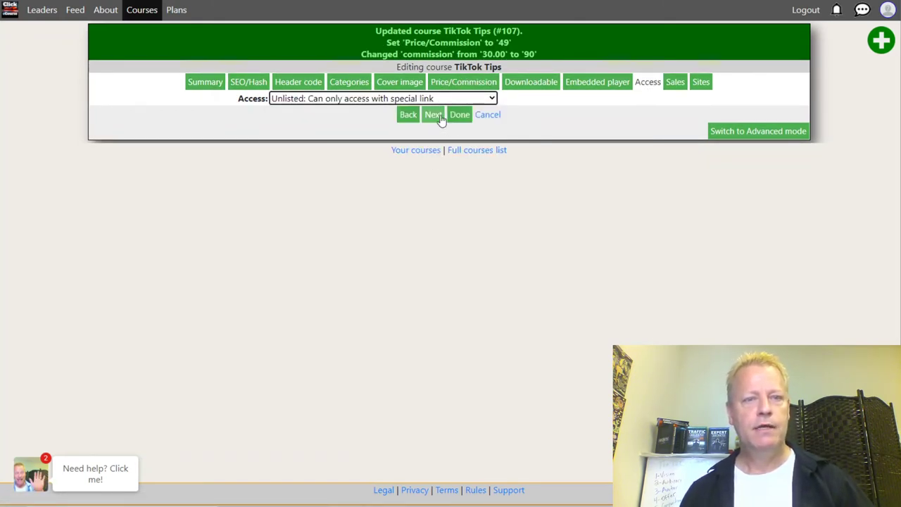
left_click(459, 114)
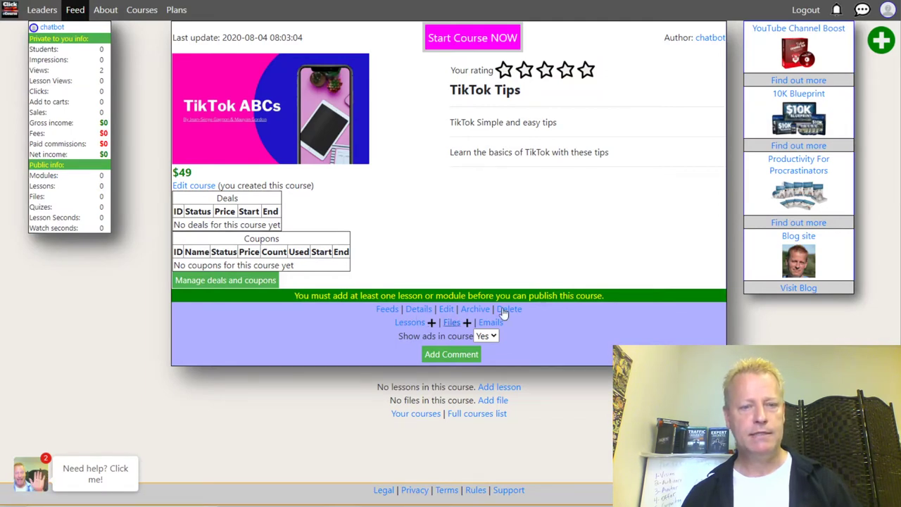
Step: Start a new TikTok Tips lesson with its first status set to Published
mouse_move(888, 45)
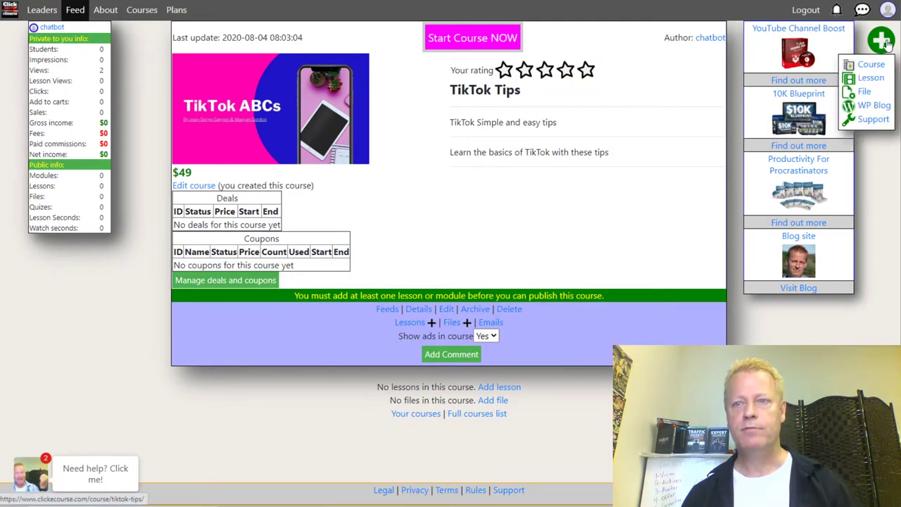
left_click(871, 78)
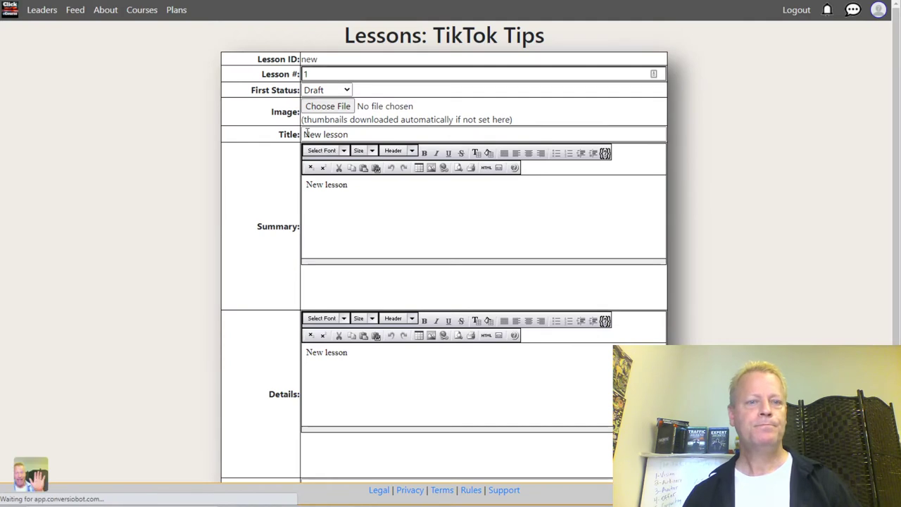
left_click(331, 90)
left_click(324, 125)
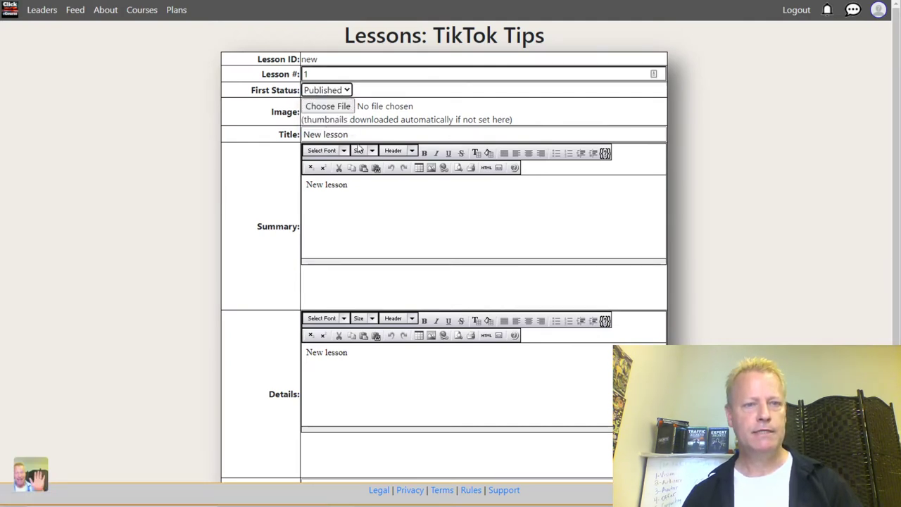
left_click_drag(361, 134, 237, 137)
Step: Copy the shareable link of the 2:07 recording-with-hold video in YouTube Studio
scroll(236, 282, "down", 1)
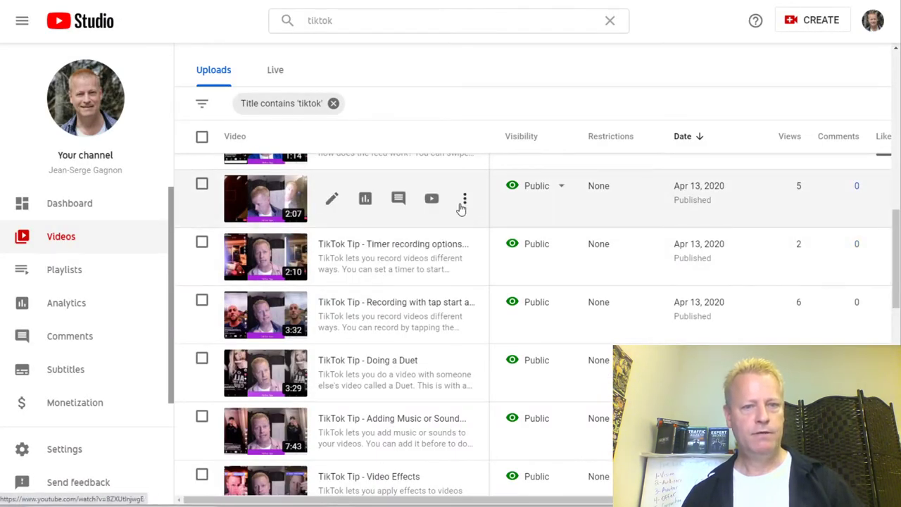
left_click(465, 202)
left_click(392, 222)
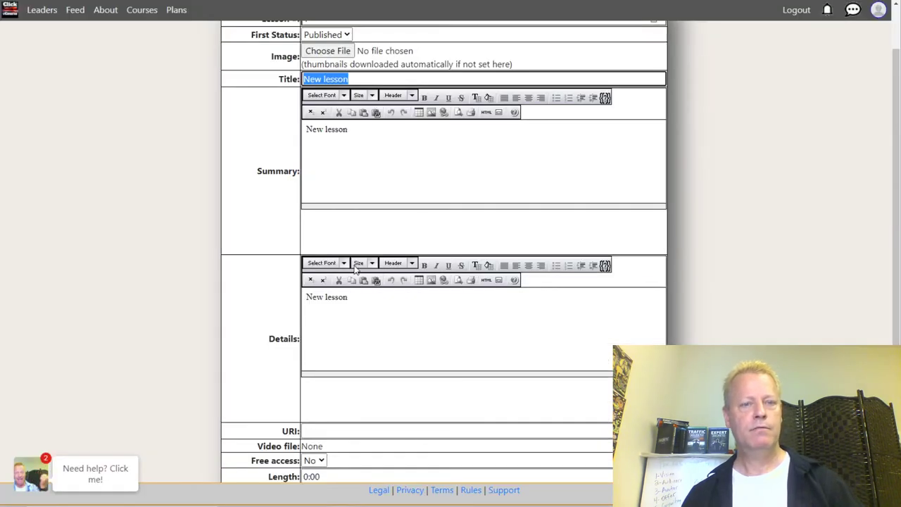
scroll(232, 306, "down", 2)
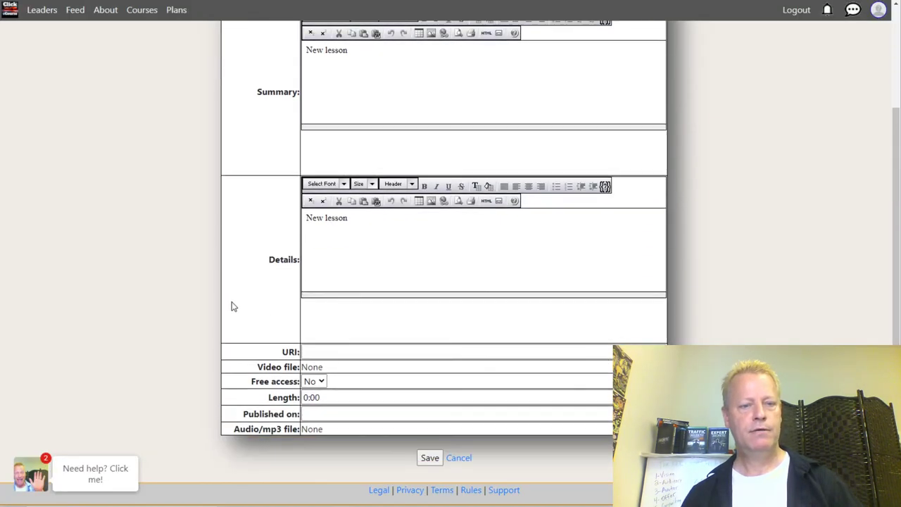
Step: Paste the youtu.be video link into the lesson's URI field and save lesson 1
left_click(326, 340)
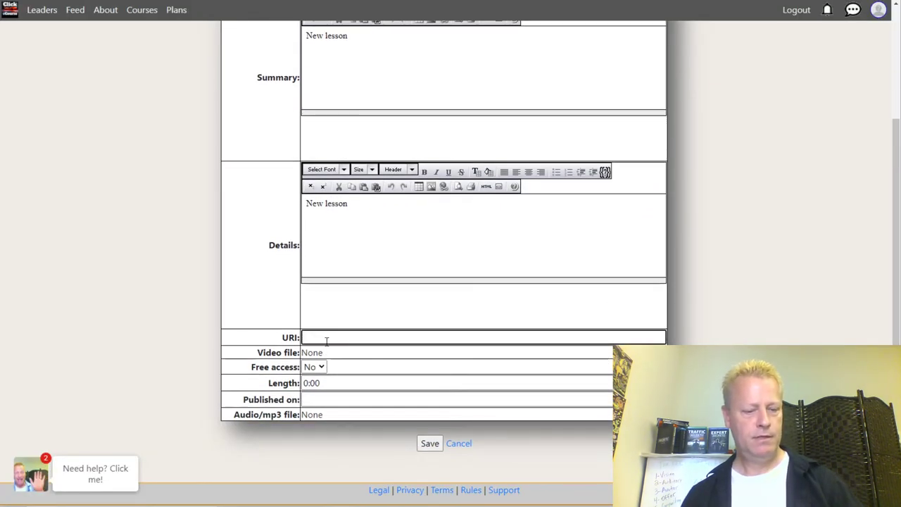
key("ctrl+v")
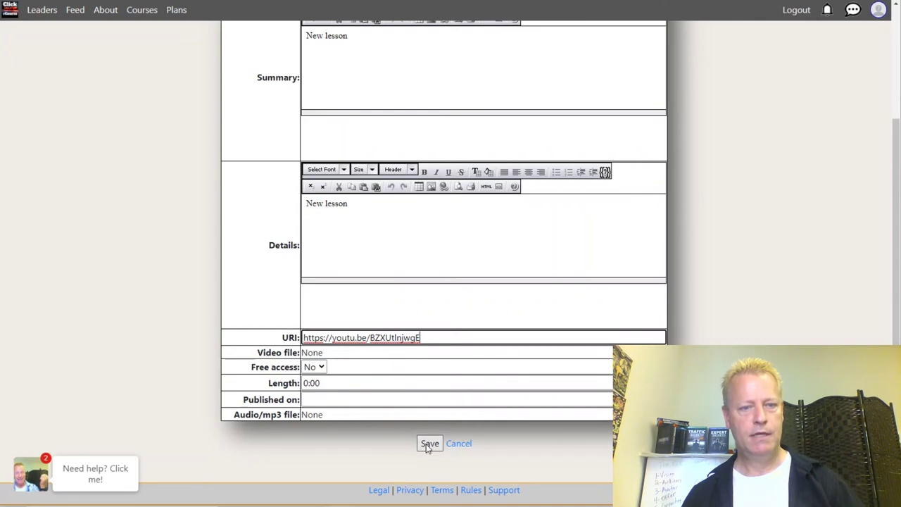
left_click(427, 442)
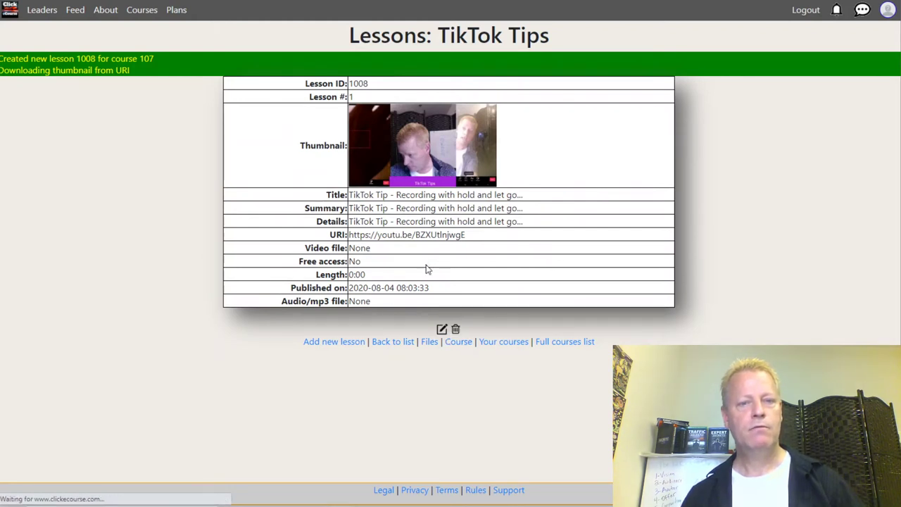
Step: Trim lesson 1's title down to 'Recording with hold'
left_click(441, 329)
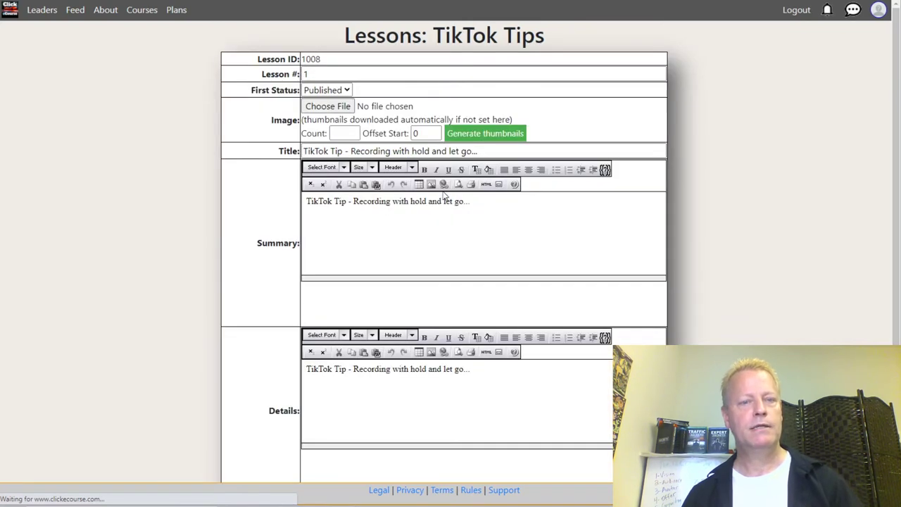
left_click_drag(350, 151, 257, 156)
key("BackSpace")
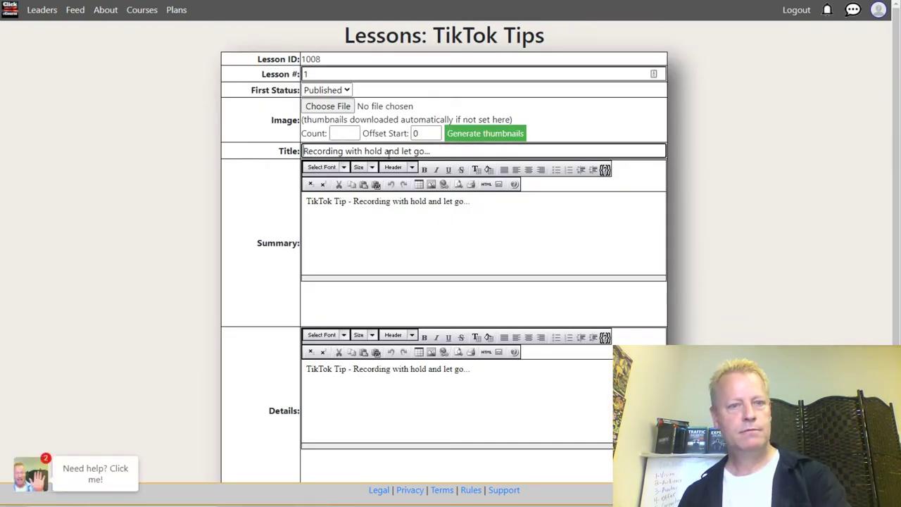
left_click_drag(384, 150, 472, 153)
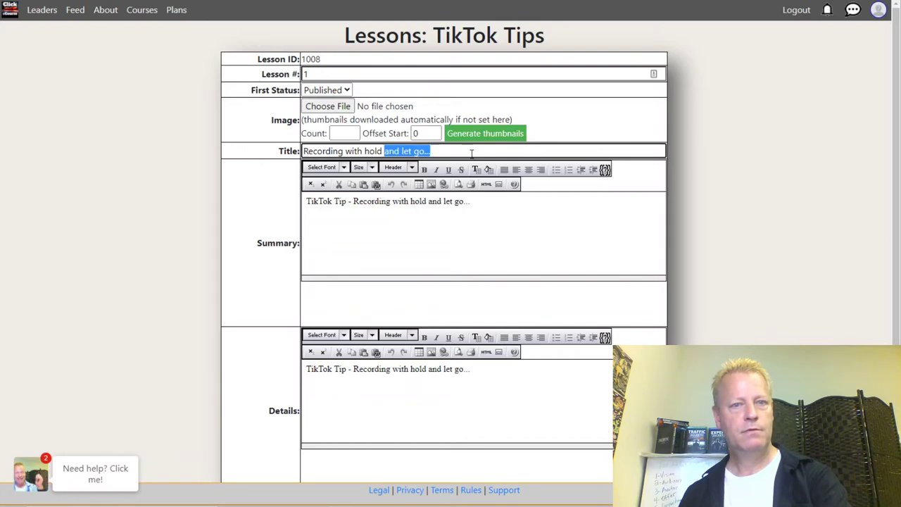
key("BackSpace")
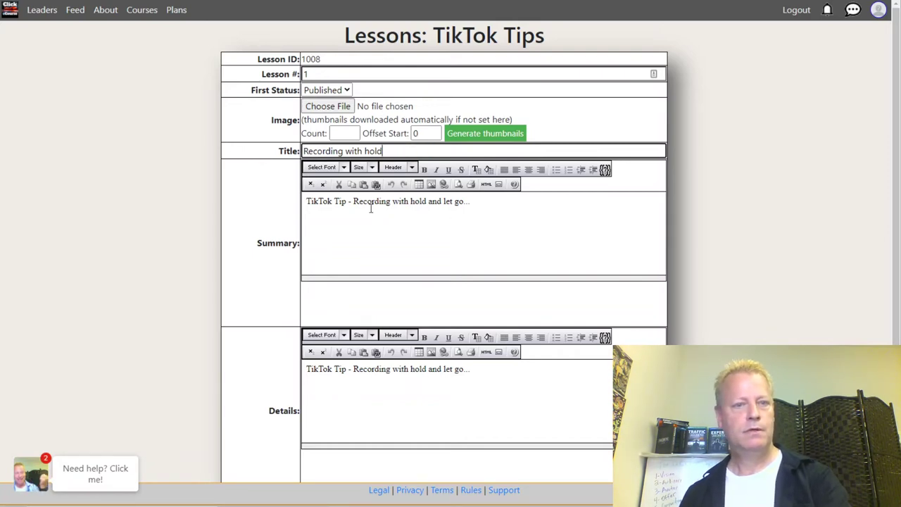
Step: Set the lesson length to 2:07, save, and return to the course page
scroll(334, 369, "down", 2)
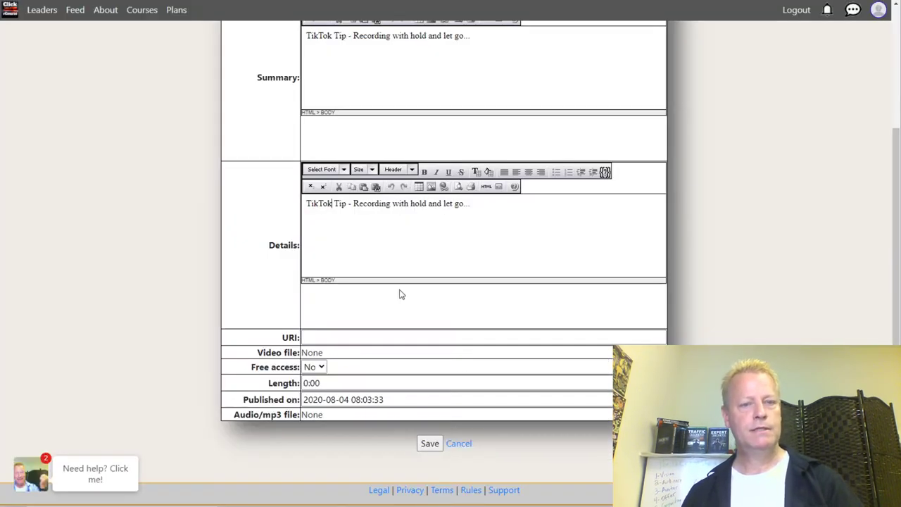
left_click_drag(330, 381, 273, 395)
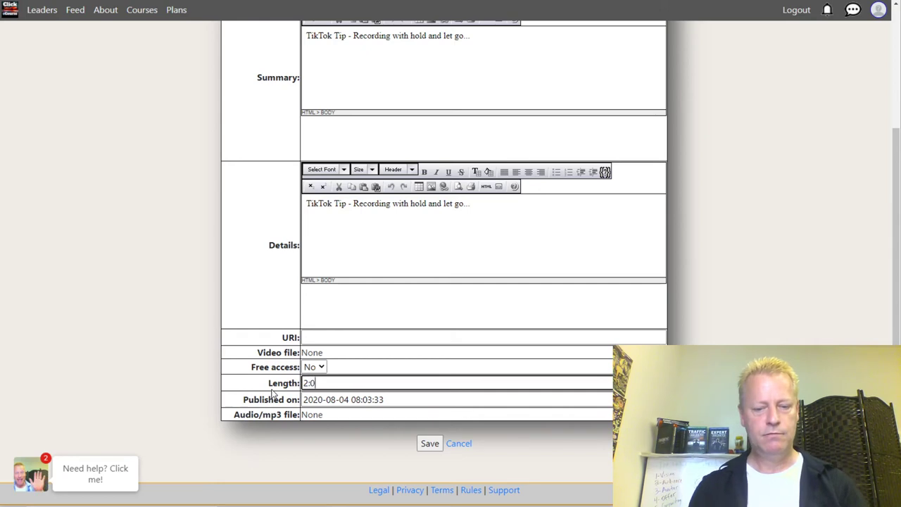
type("2:07")
left_click(429, 442)
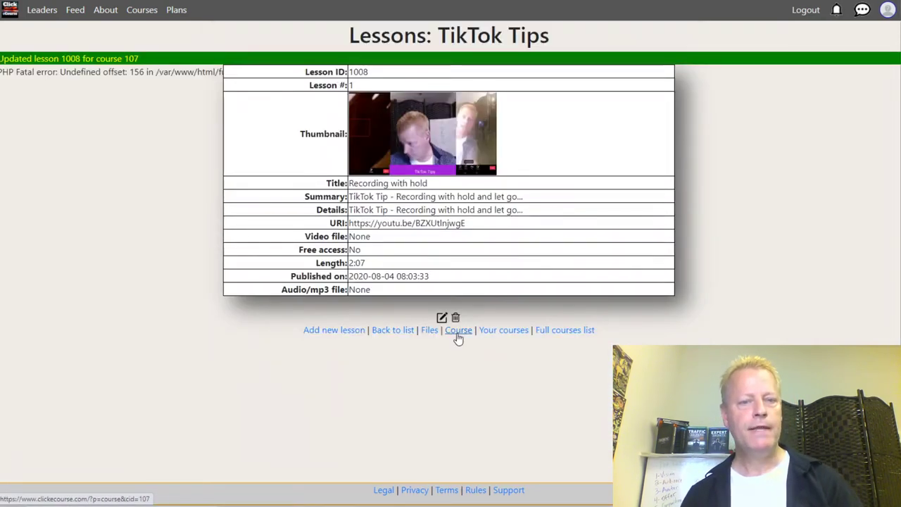
left_click(458, 330)
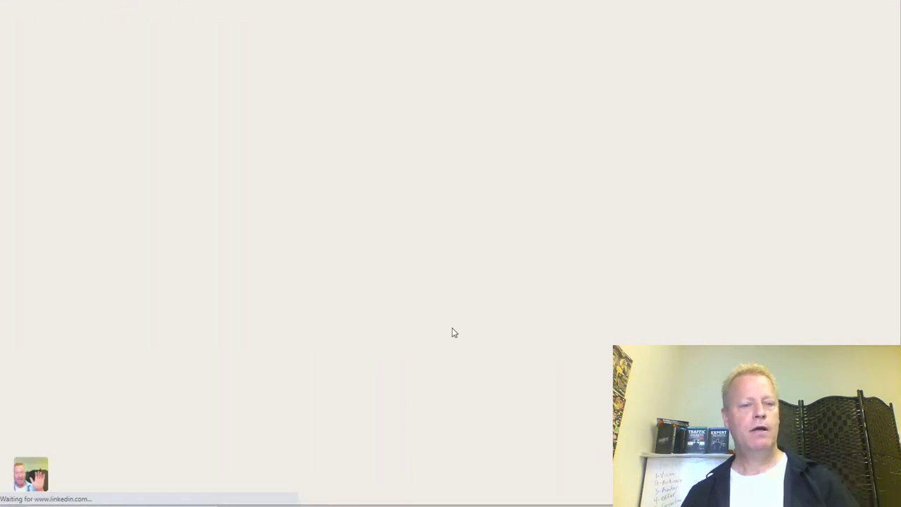
scroll(765, 200, "up", 2)
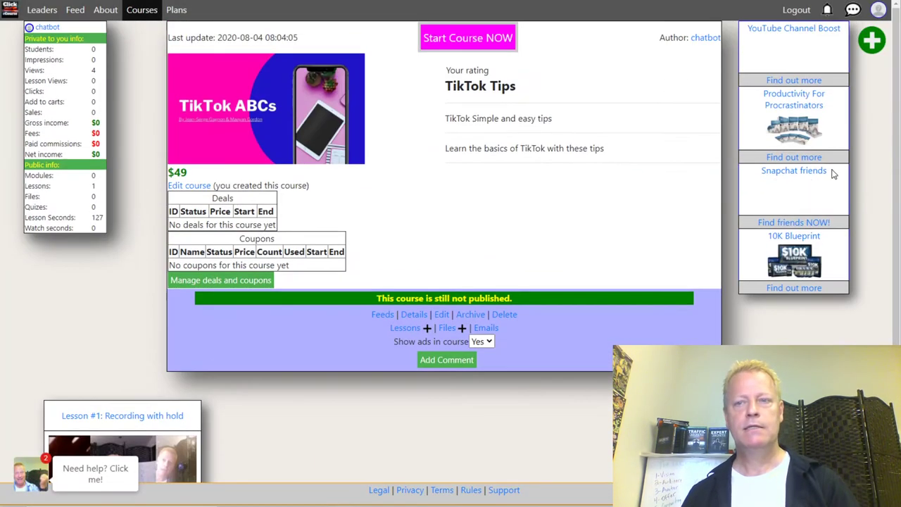
Step: Open a second TikTok Tips lesson form with its first status set to Published
left_click(871, 40)
left_click(859, 79)
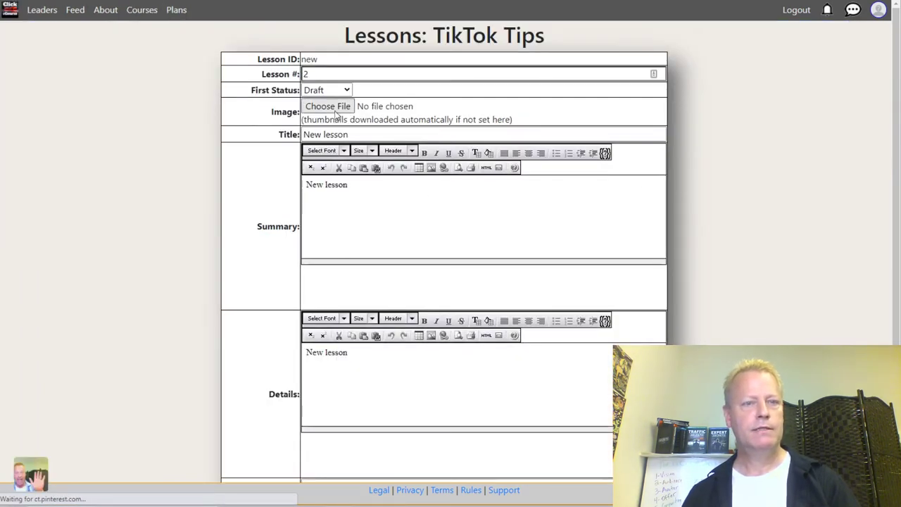
left_click(327, 90)
left_click(322, 122)
scroll(268, 294, "down", 2)
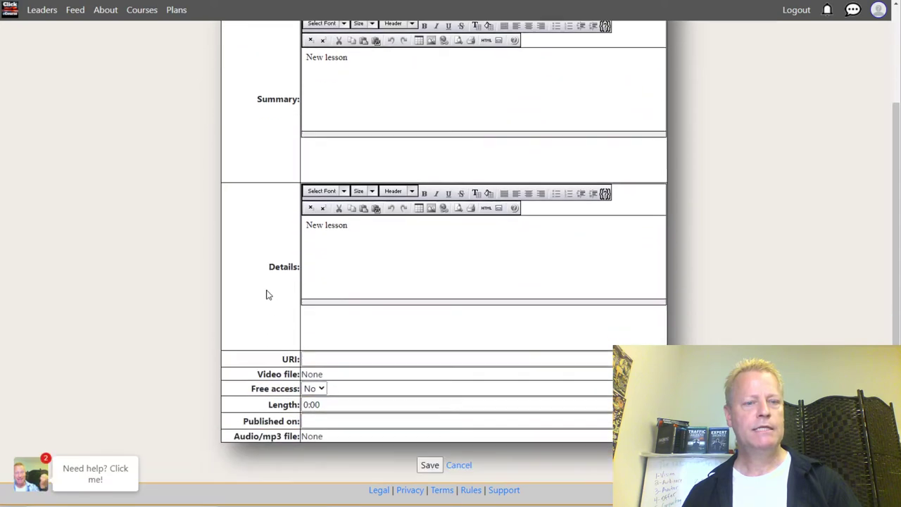
scroll(268, 294, "down", 1)
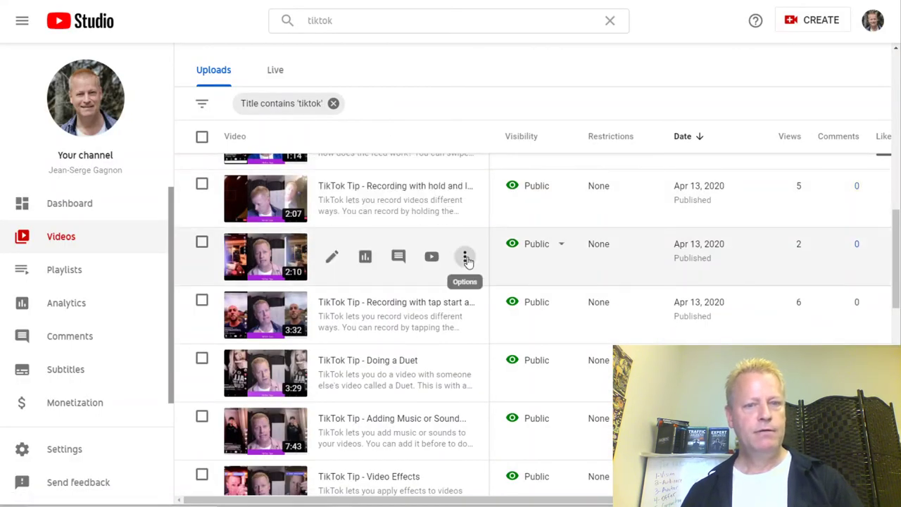
Step: Copy the Timer recording options video link and save it as lesson 2's URI
left_click(465, 256)
left_click(386, 288)
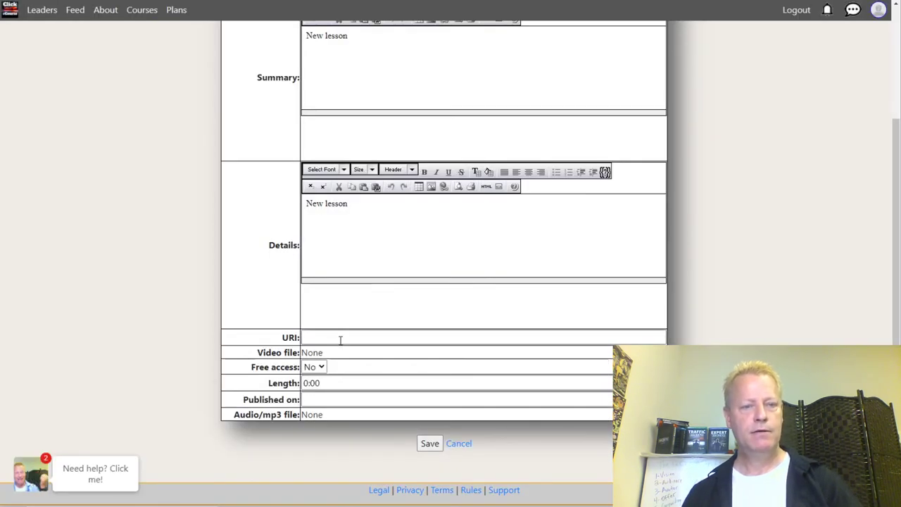
left_click(340, 340)
key("ctrl+v")
left_click(430, 444)
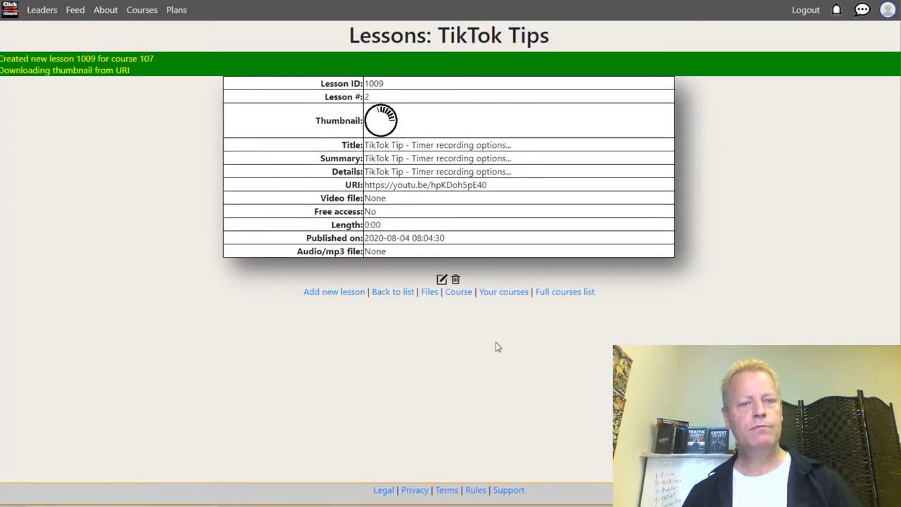
Step: Edit lesson 2 and change its length from 0:00 to 2:10, then save
left_click(441, 278)
scroll(324, 321, "down", 3)
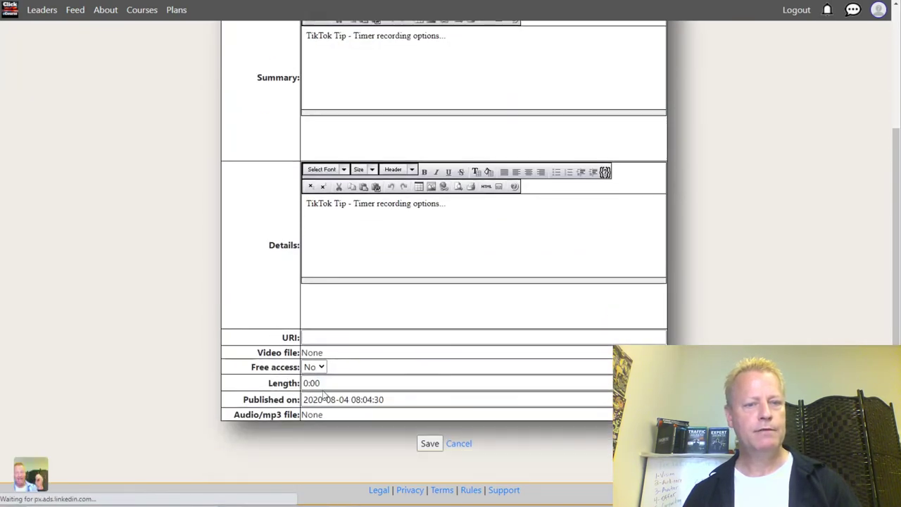
left_click(326, 383)
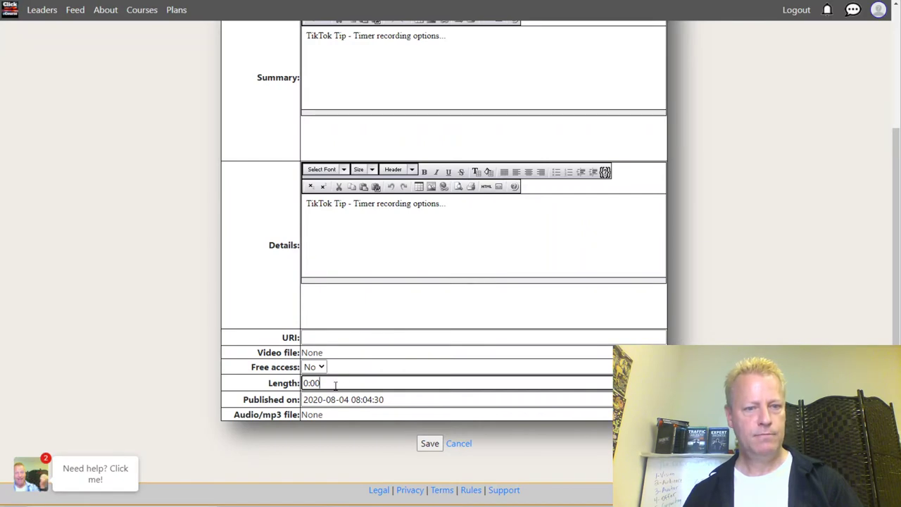
double_click(335, 386)
type("2:10")
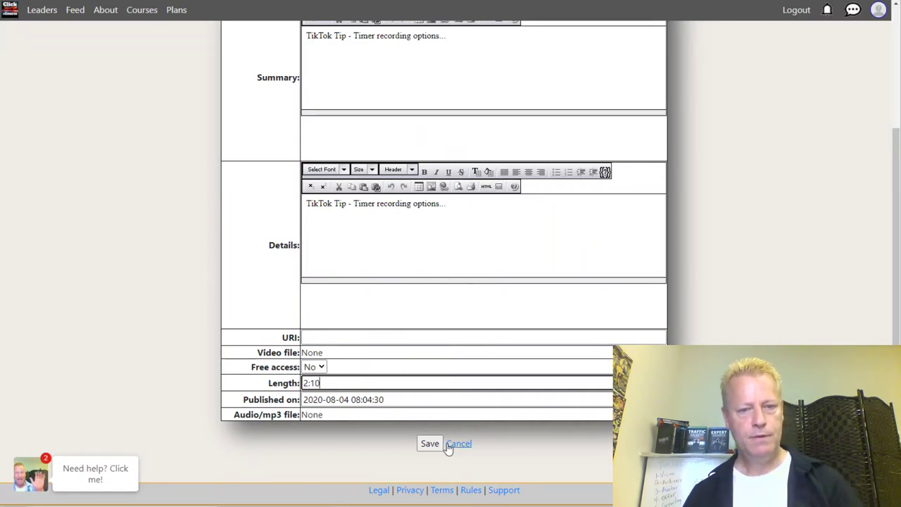
left_click(434, 444)
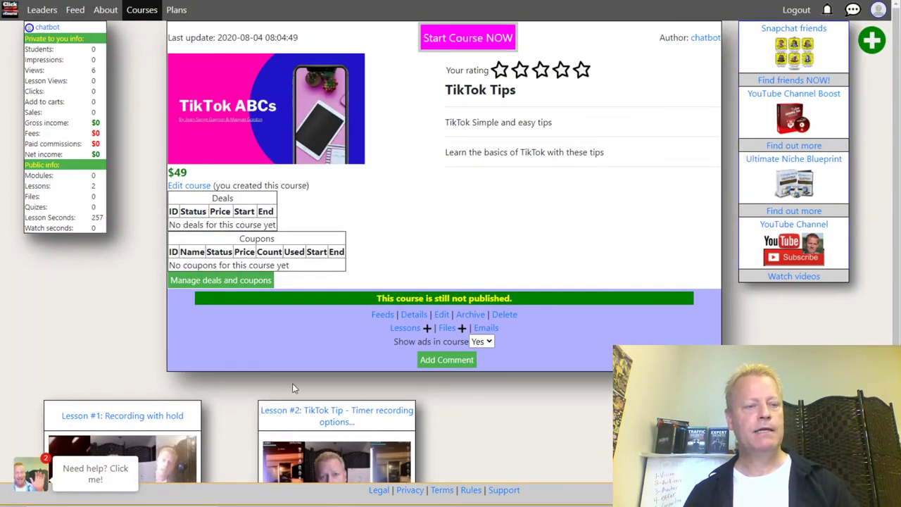
left_click(39, 483)
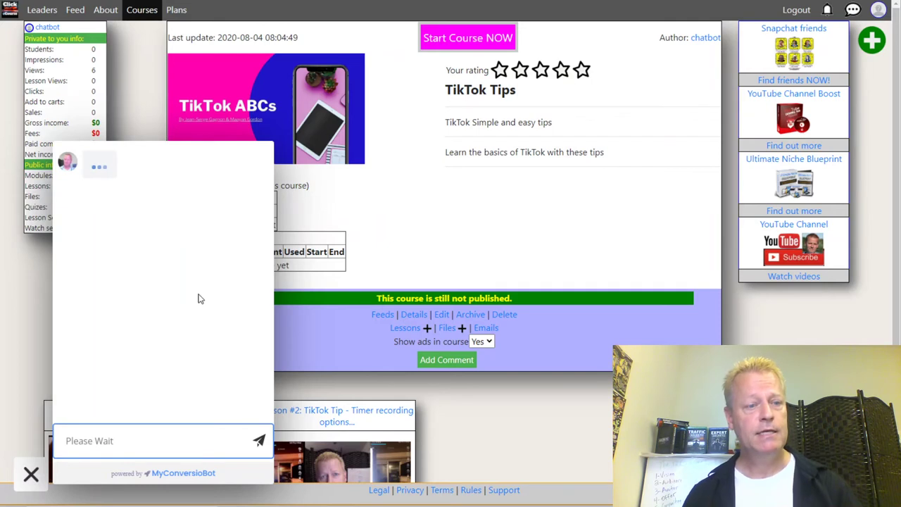
left_click_drag(193, 161, 97, 162)
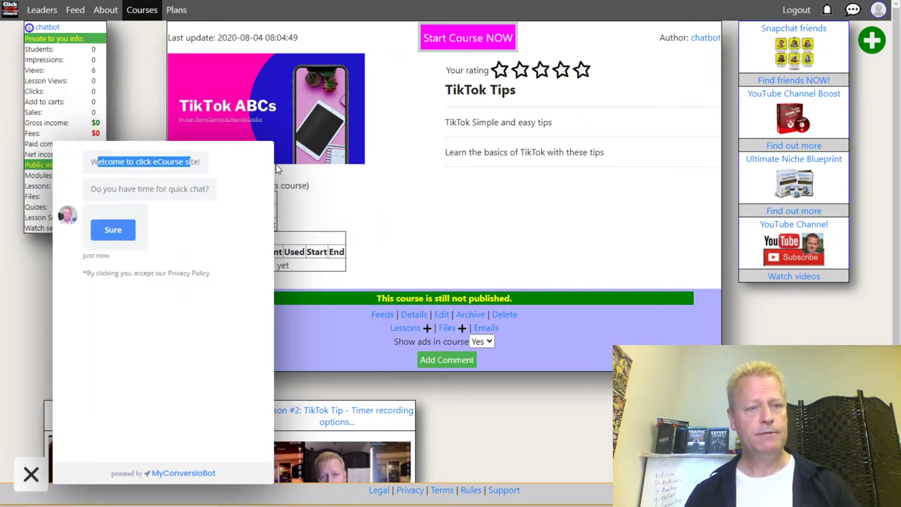
left_click(31, 474)
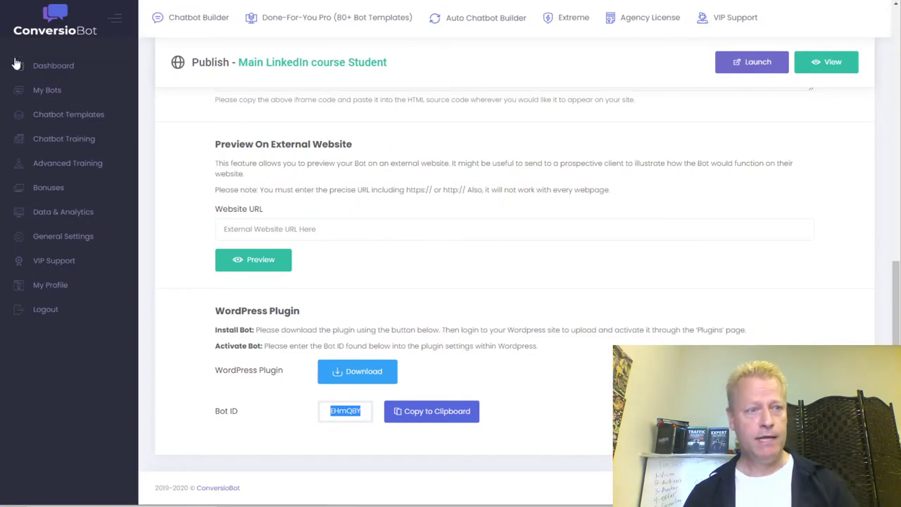
Step: From My Bots, create a new folder named 'TikTok Tips test'
left_click(45, 91)
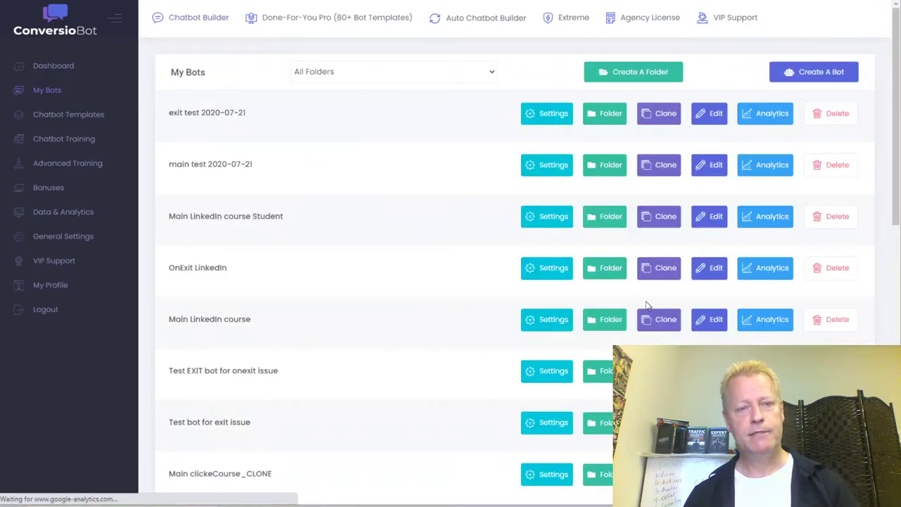
left_click(653, 72)
left_click(379, 86)
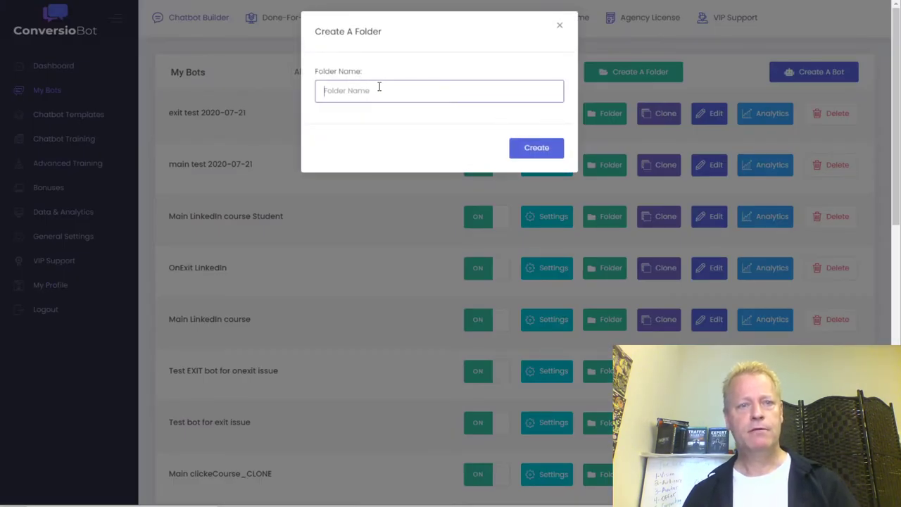
type("TikTo")
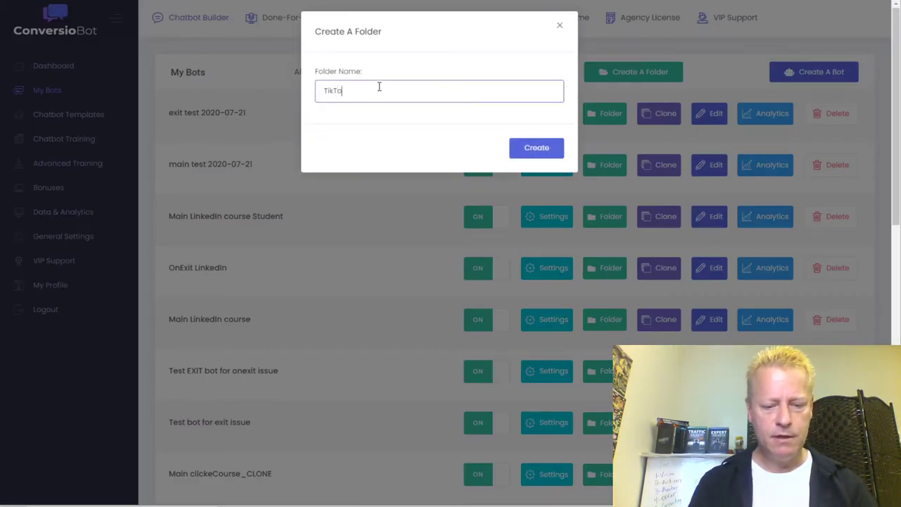
type(" Tips test")
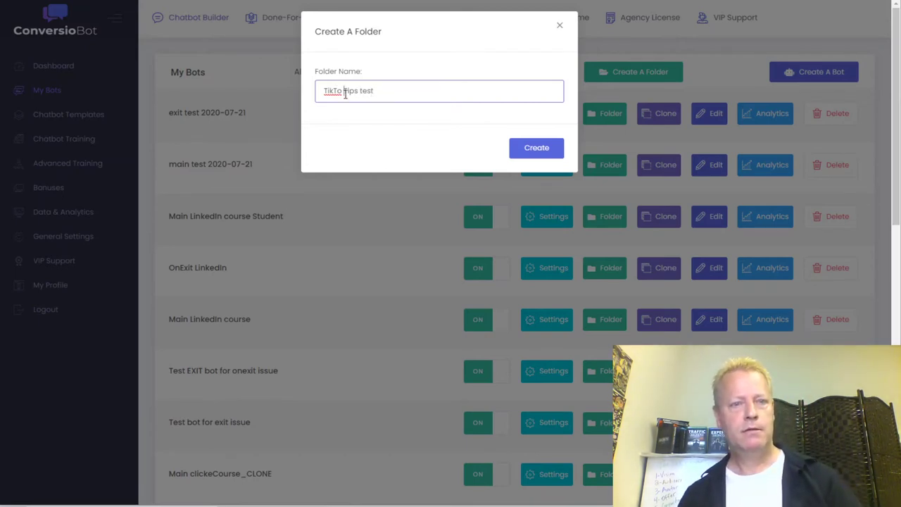
type("k")
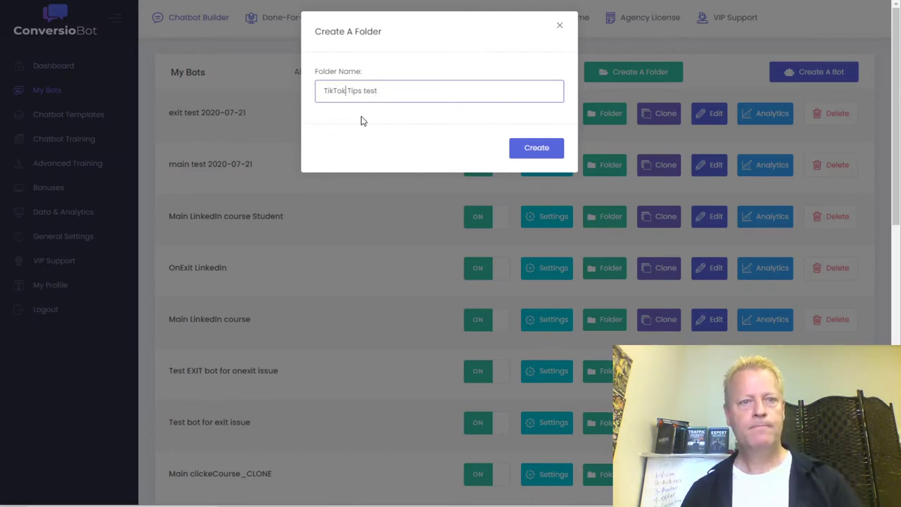
left_click(522, 149)
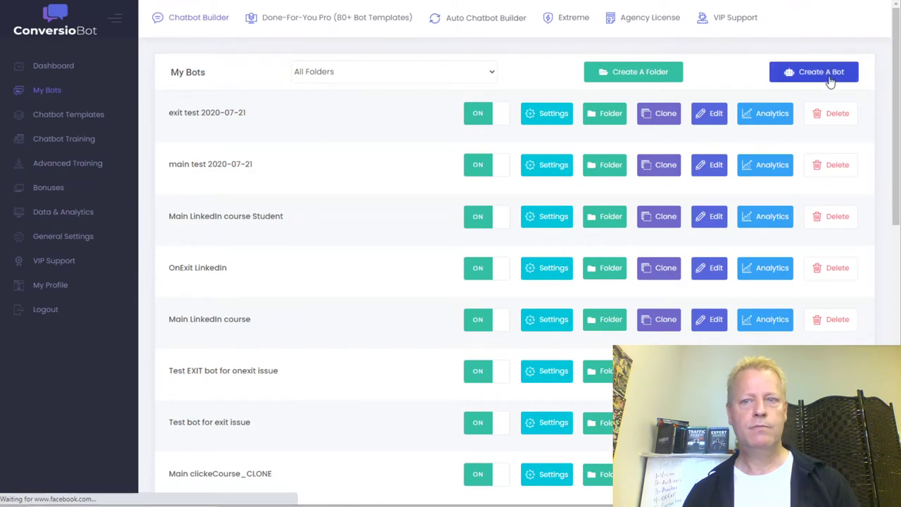
Step: Create the bot 'TikTok Tips Test main' in the TikTok Tips test folder and add its first block
left_click(46, 92)
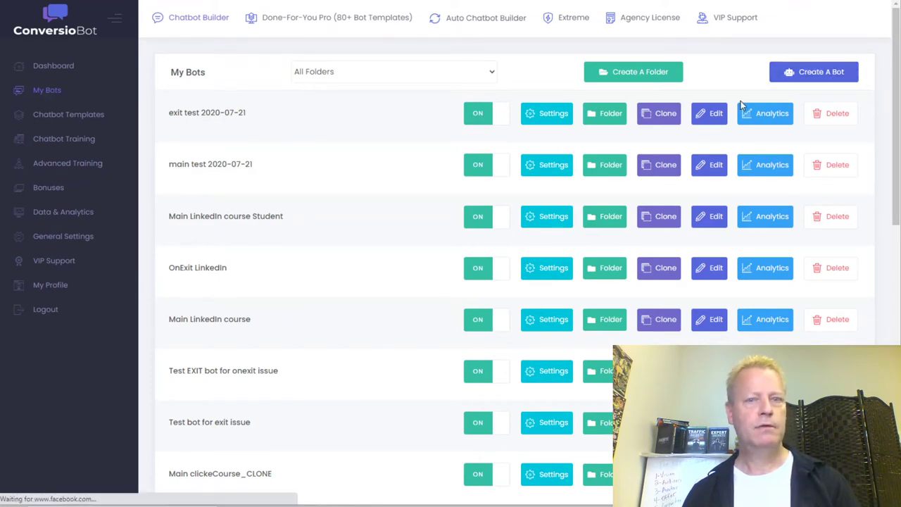
left_click(820, 73)
left_click(376, 97)
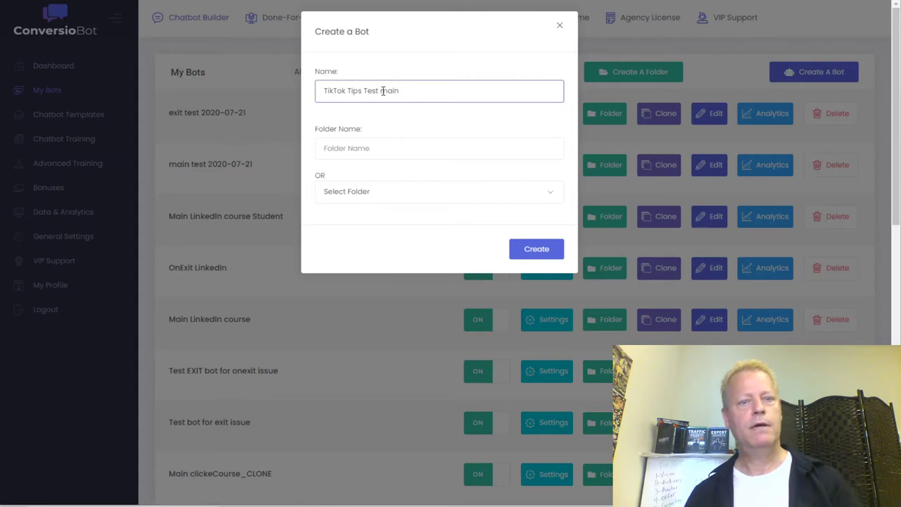
left_click(369, 193)
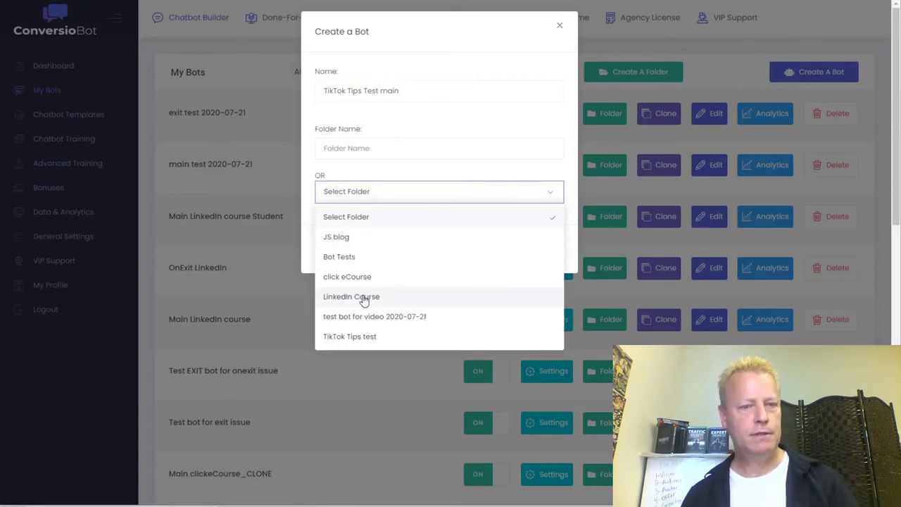
left_click(352, 336)
left_click(518, 248)
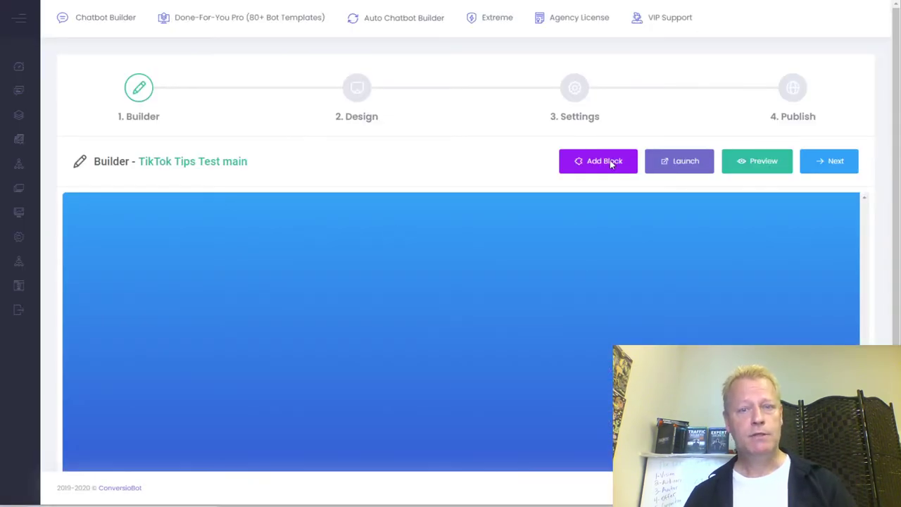
left_click(611, 163)
Step: Center the new block on the canvas, rename it 'Welcome' and save it
left_click_drag(117, 239, 366, 242)
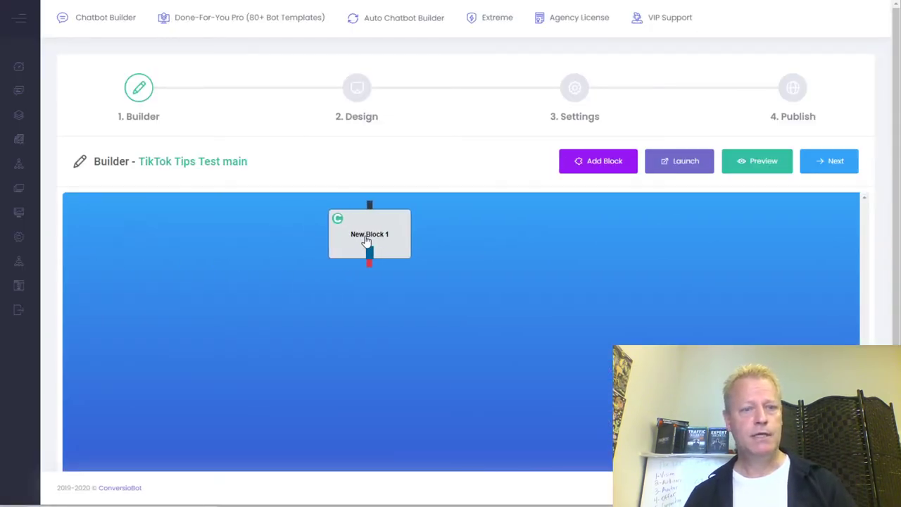
double_click(366, 242)
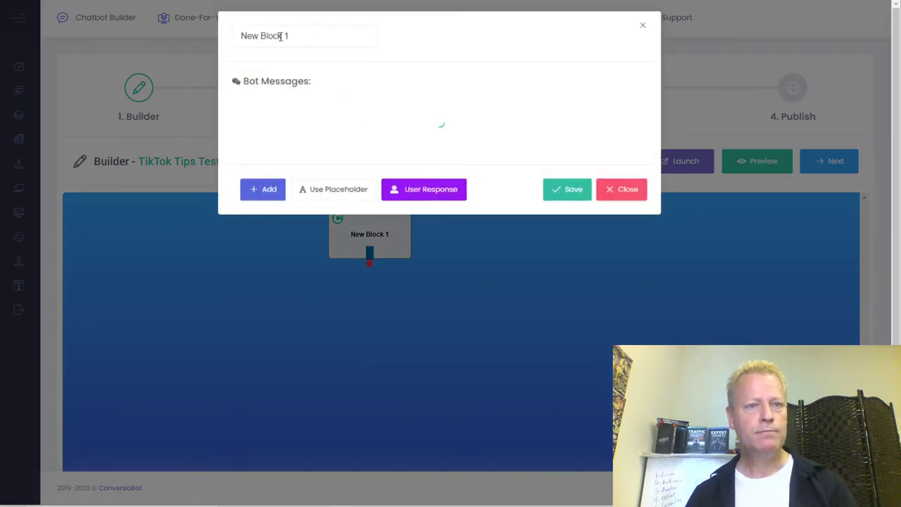
left_click_drag(307, 36, 209, 35)
type("Welcome")
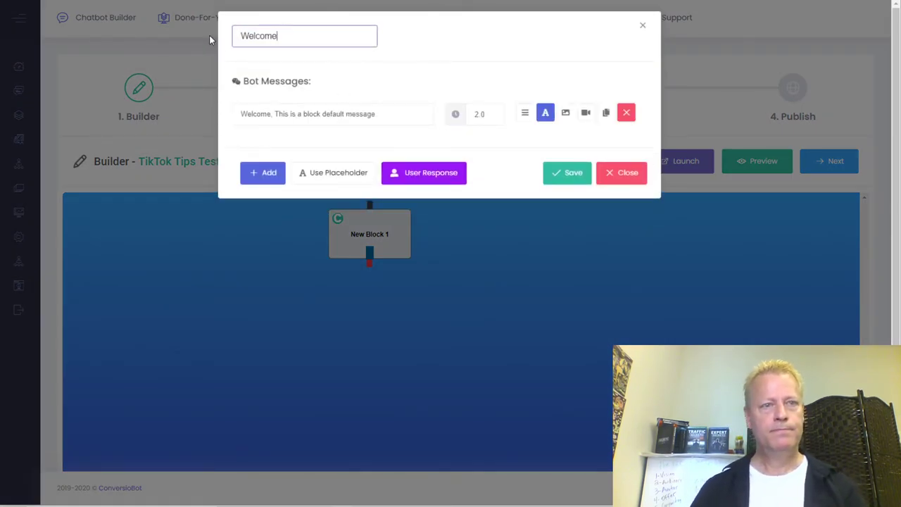
left_click(352, 117)
left_click(562, 176)
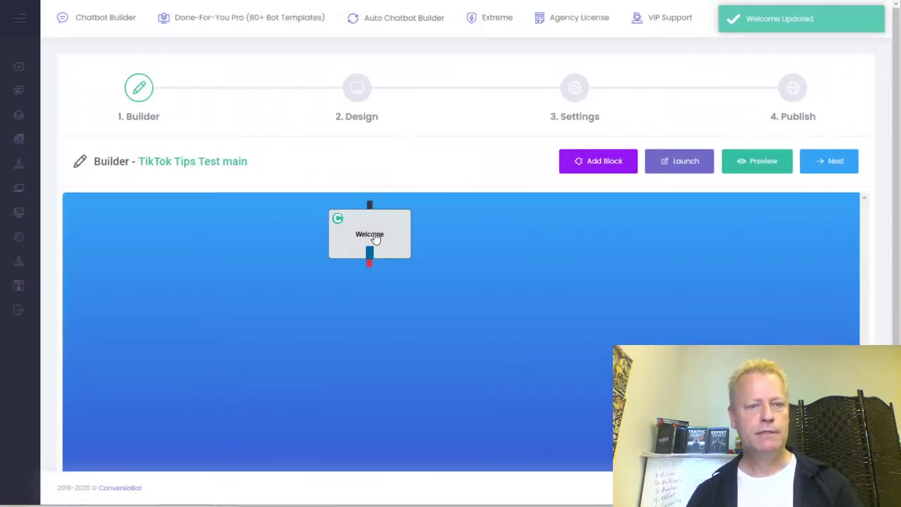
Step: Give the Welcome block a course greeting plus a second message 'Did you want to buy this course', and save
left_click(375, 240)
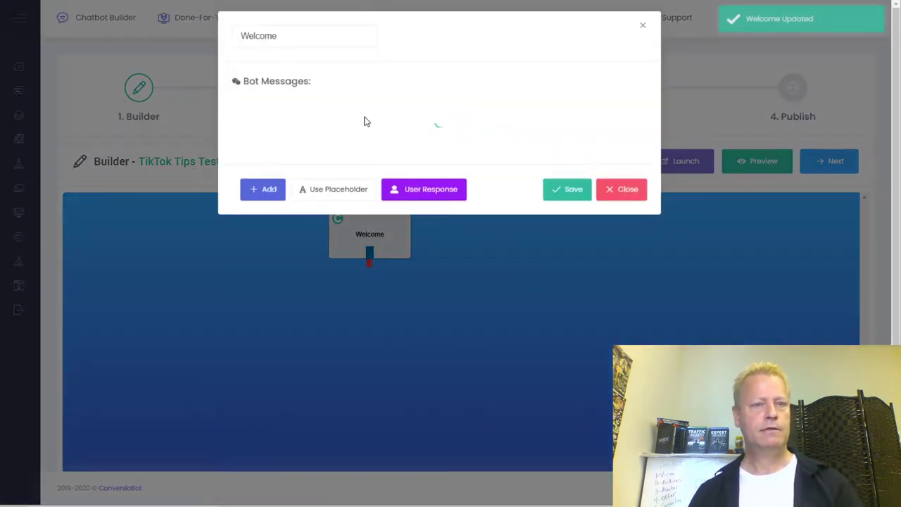
left_click(274, 114)
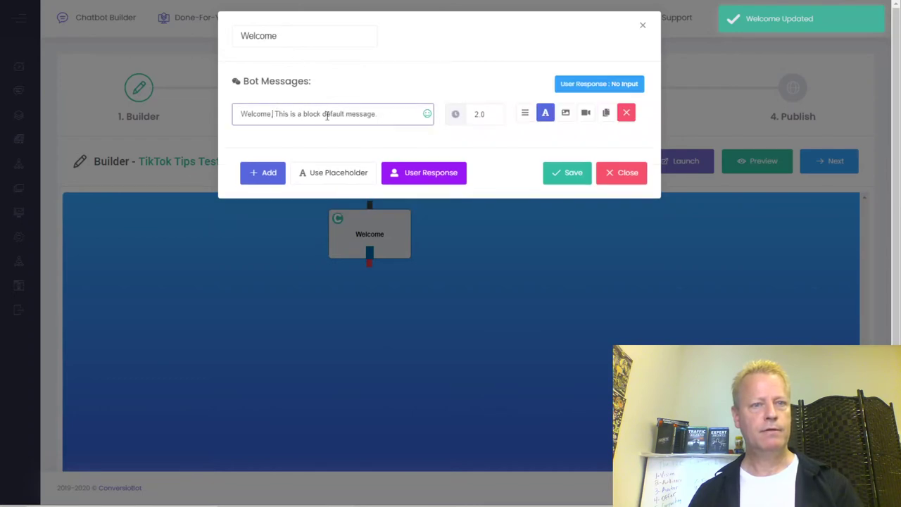
left_click_drag(377, 114, 273, 114)
type(", to the TikTok Tips course")
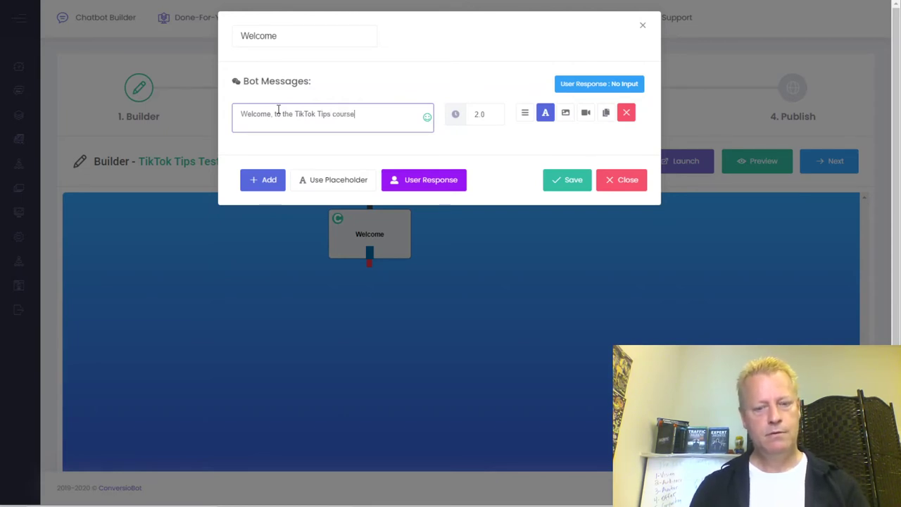
left_click(262, 179)
left_click(282, 161)
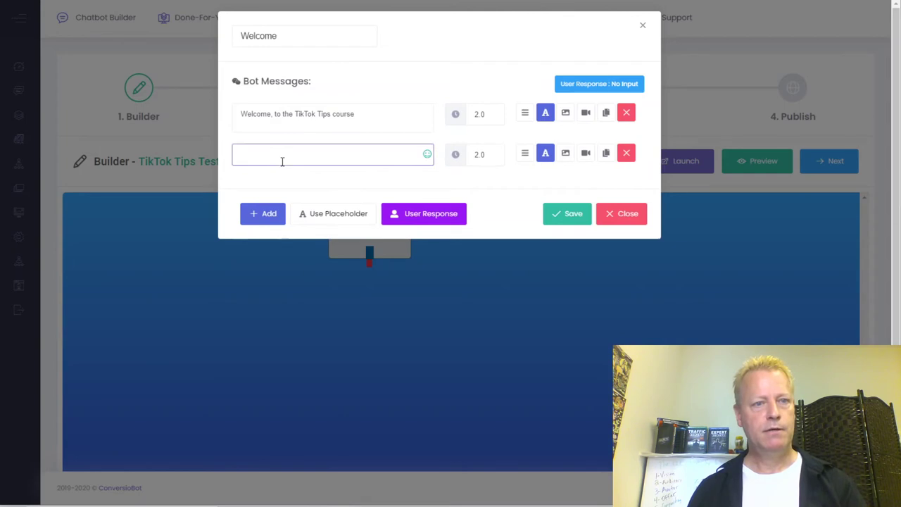
left_click(272, 153)
type("Did you wan")
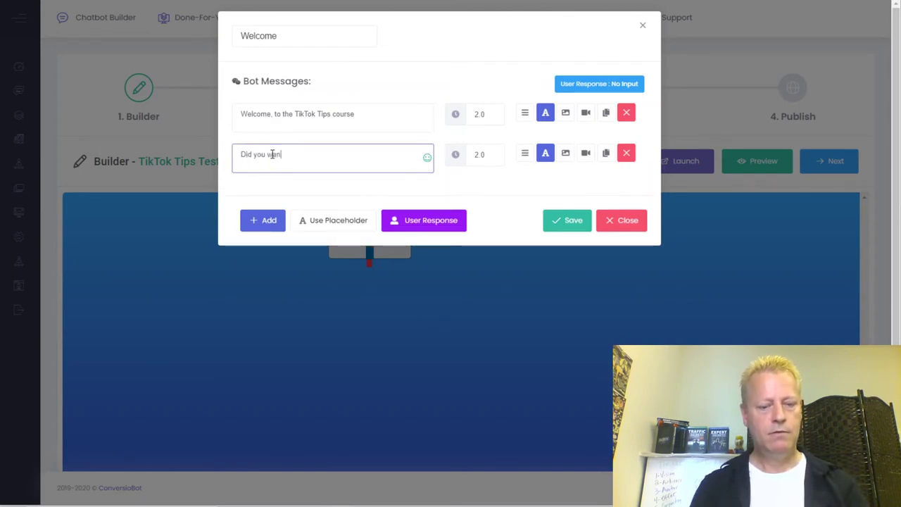
type("t to buy this course")
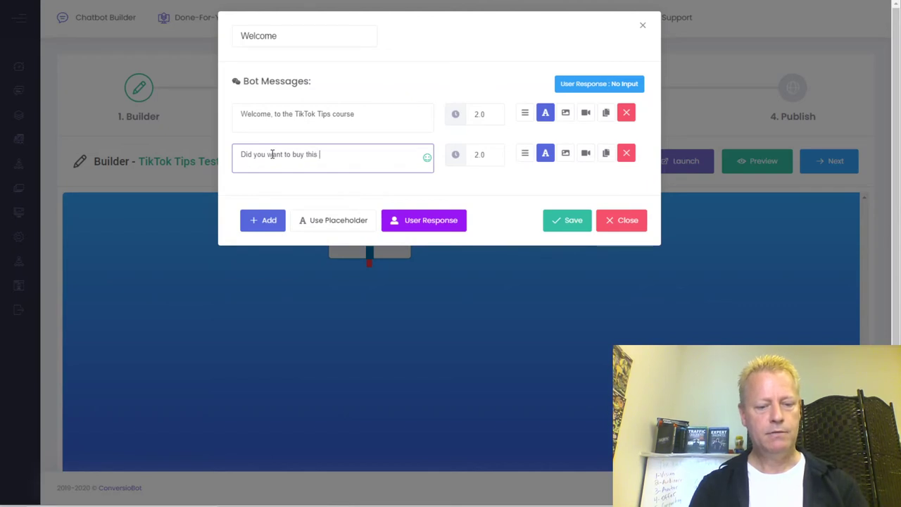
left_click(574, 224)
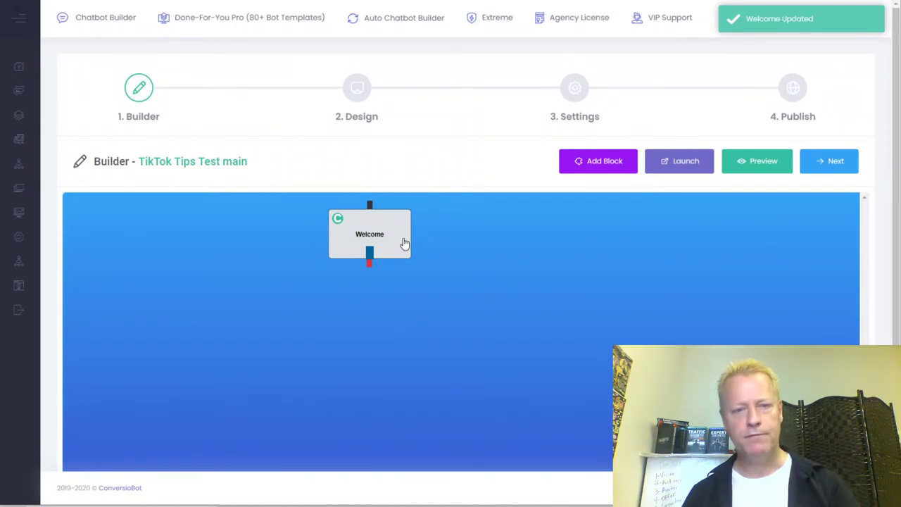
left_click_drag(405, 243, 511, 256)
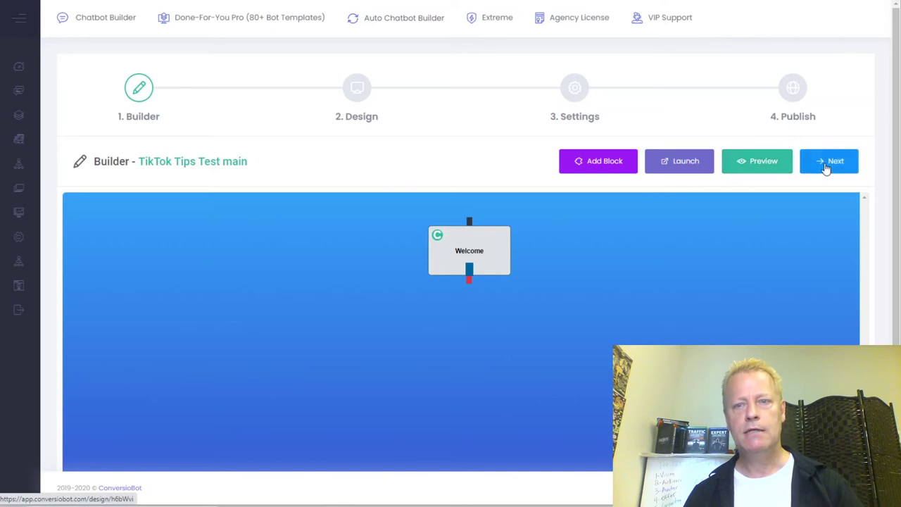
Step: Launch the TikTok Tips Test main bot, proceed to Design, and go back to My Bots
left_click(673, 167)
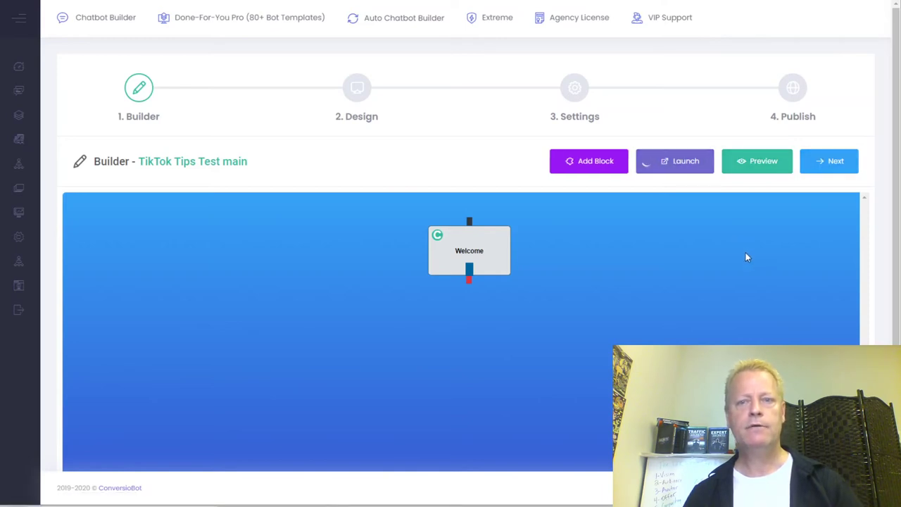
left_click(822, 165)
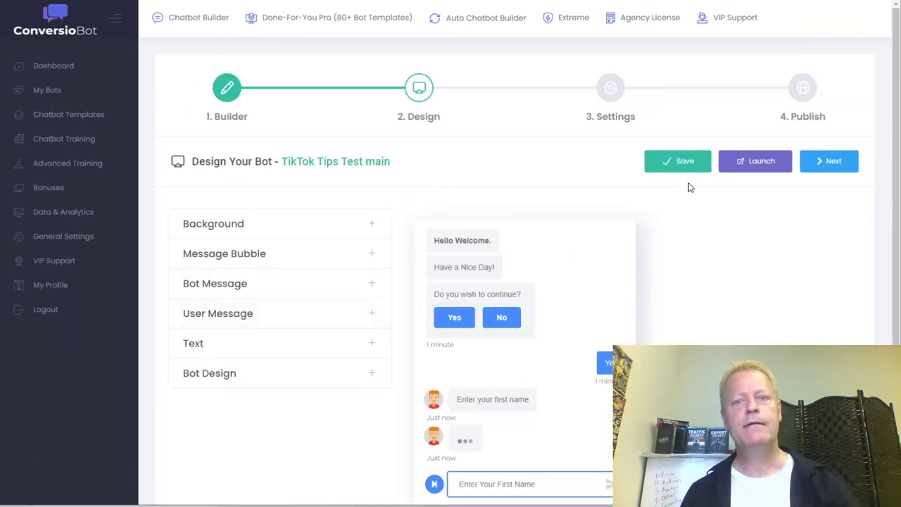
left_click(54, 96)
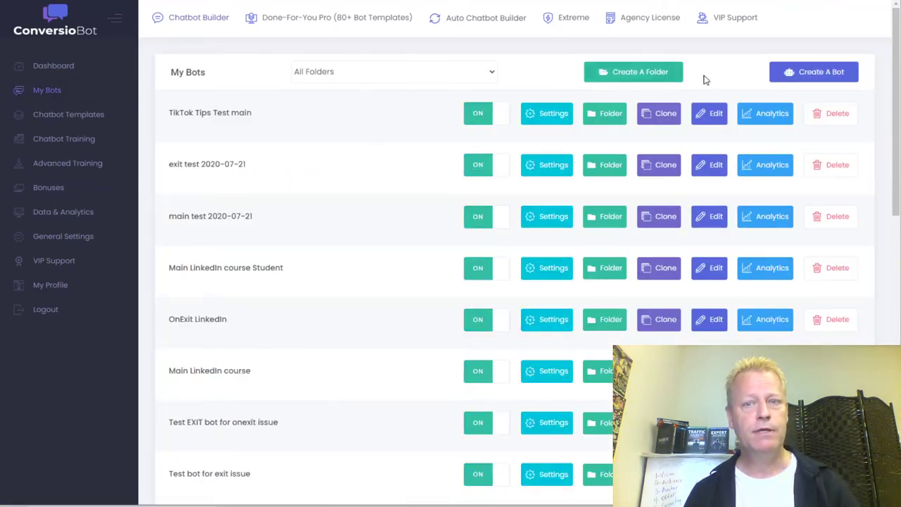
Step: Create the bot 'TikTok Tips Test onexit' in the TikTok Tips test folder
left_click(800, 74)
left_click(362, 93)
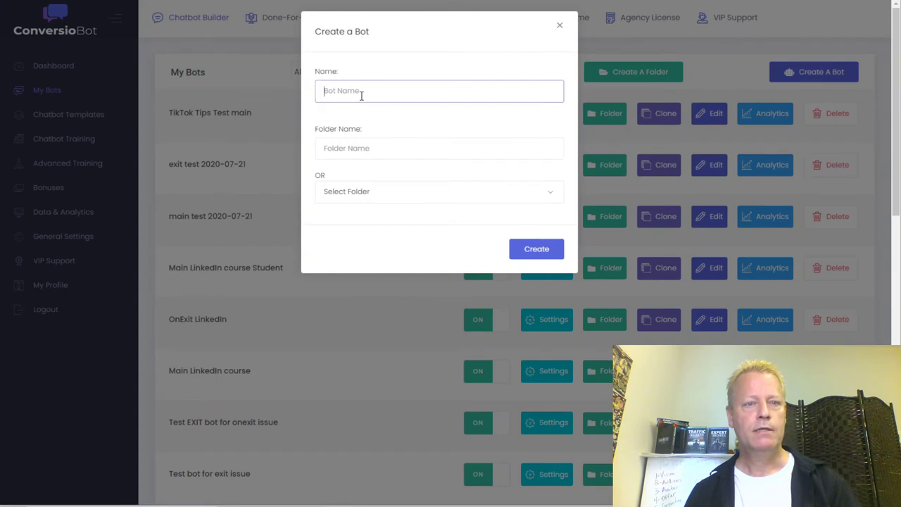
type("TikTo")
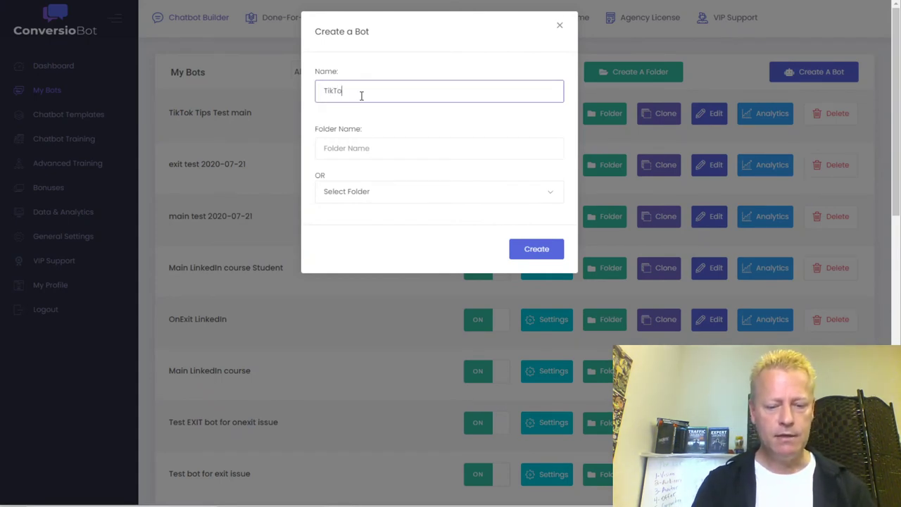
type("k Tips Test onexit")
left_click(374, 198)
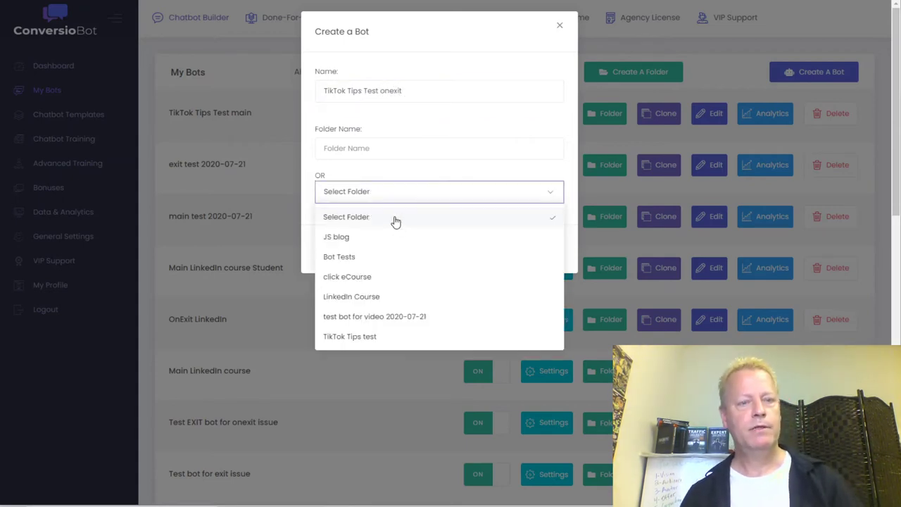
left_click(363, 337)
left_click(541, 250)
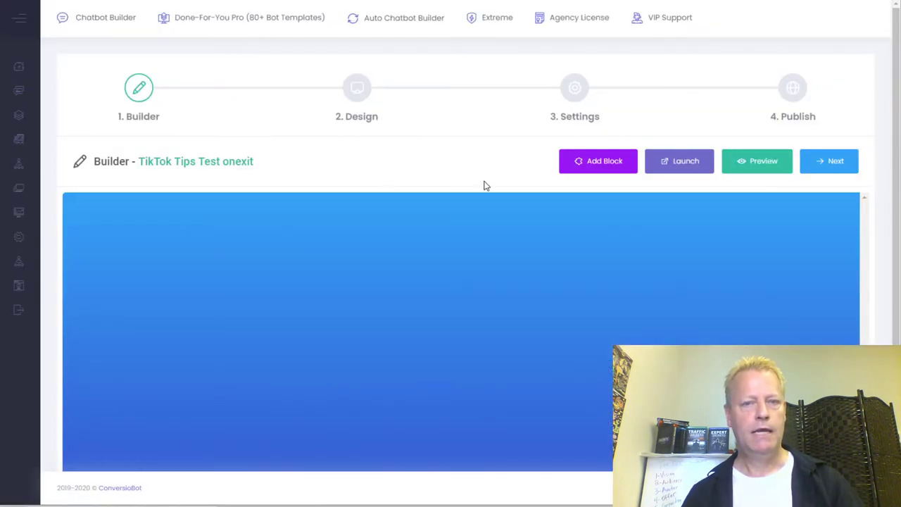
Step: Add a block to the onexit bot, center it, and name it 'Wait ait'
left_click(595, 170)
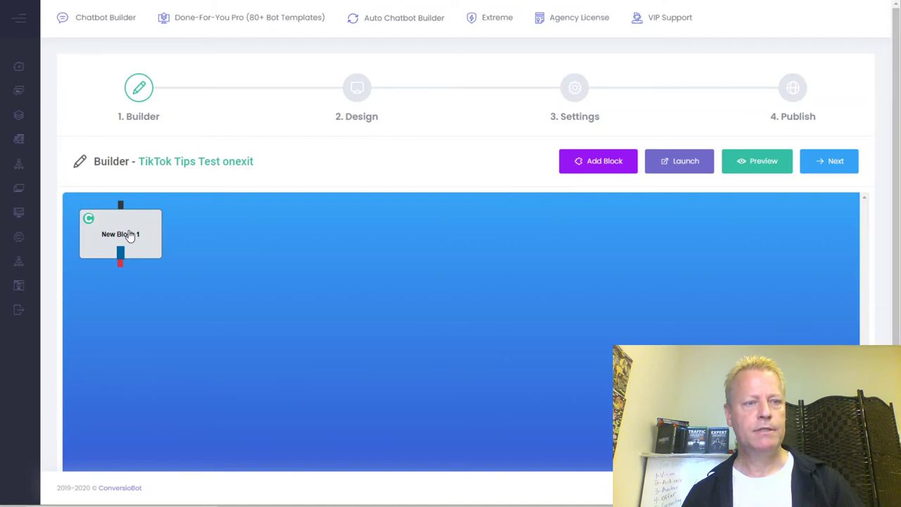
left_click_drag(126, 240, 391, 257)
left_click(403, 230)
left_click(300, 42)
left_click_drag(312, 36, 170, 47)
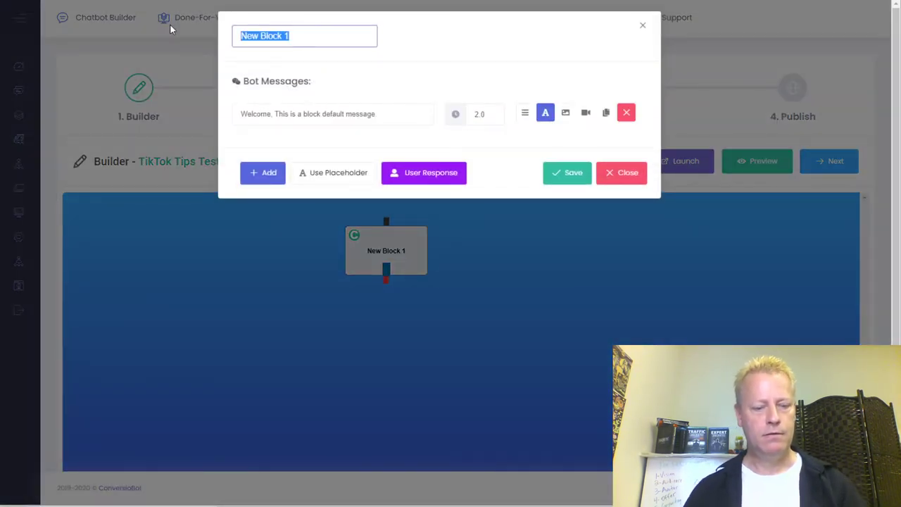
type("Wait ait")
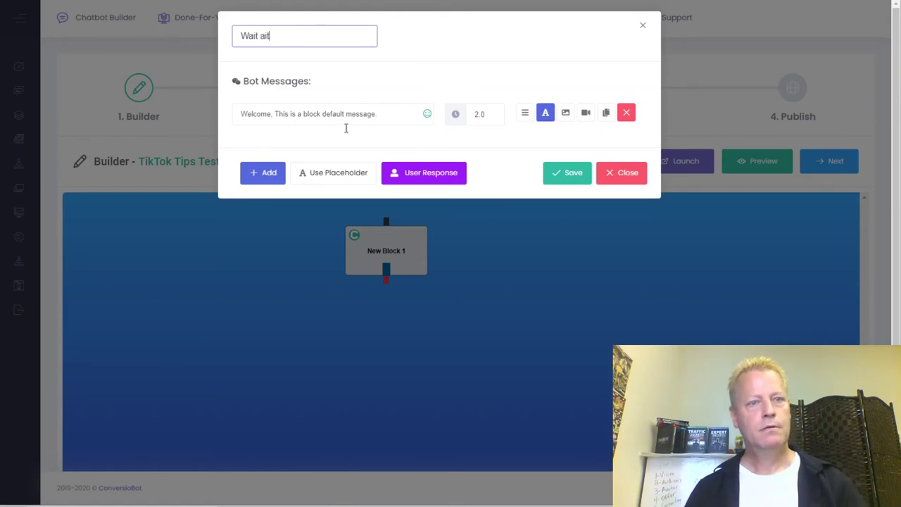
Step: Set the block's messages to 'Oh no! Don't leave the TikTok' and 'What is I give you a great deal?', then save
left_click_drag(397, 114, 147, 98)
type("O")
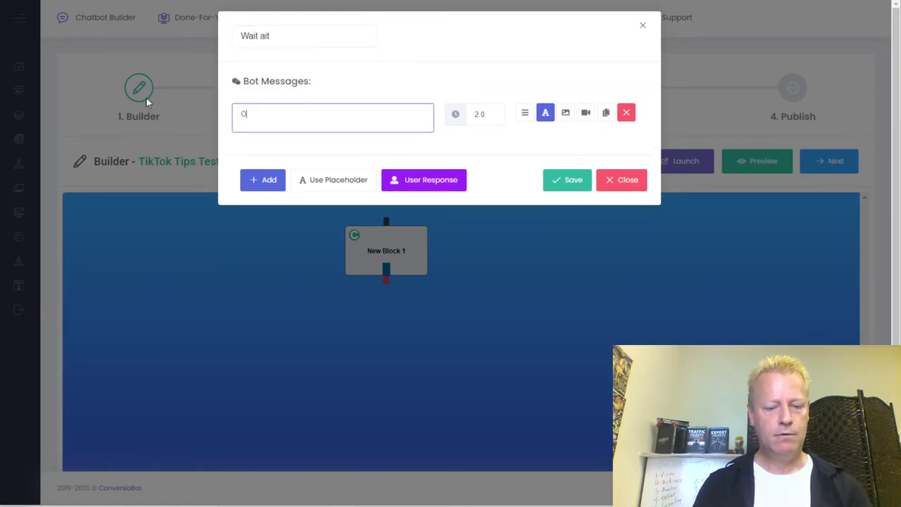
type("h no! ")
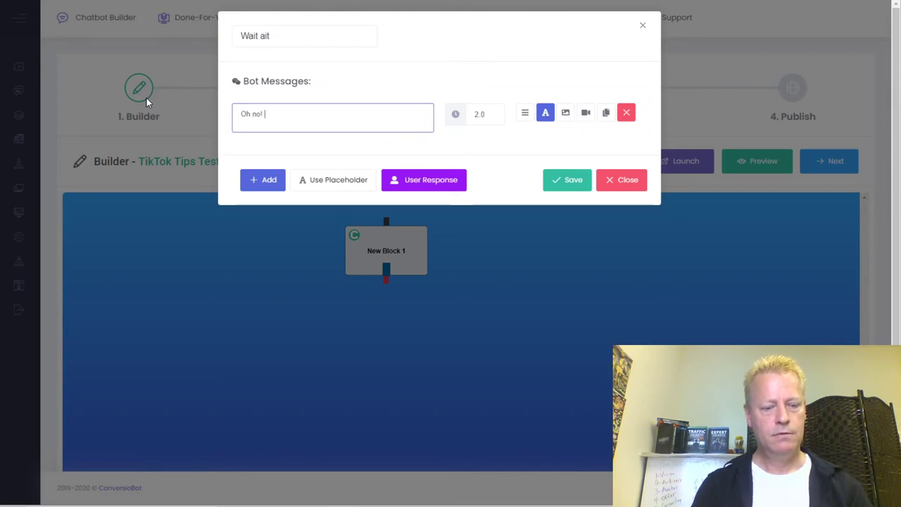
type("Don't leave")
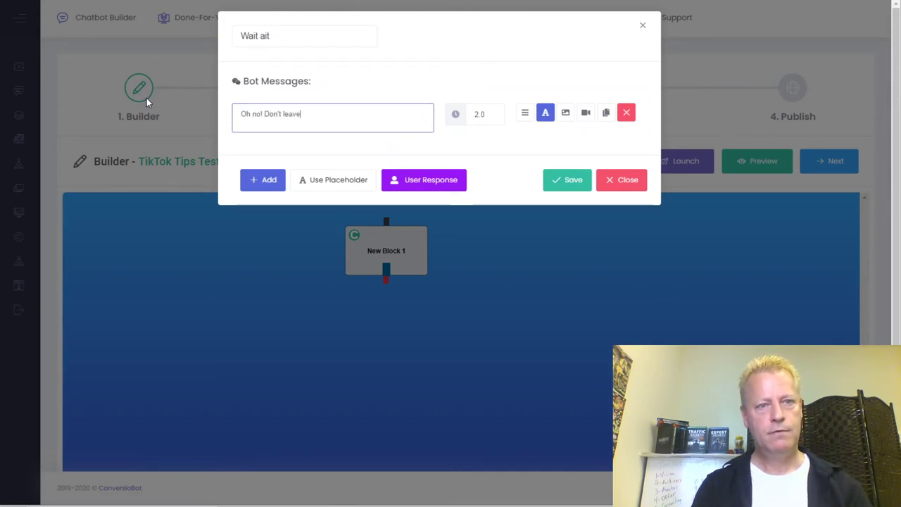
type(" the TikTok Tips")
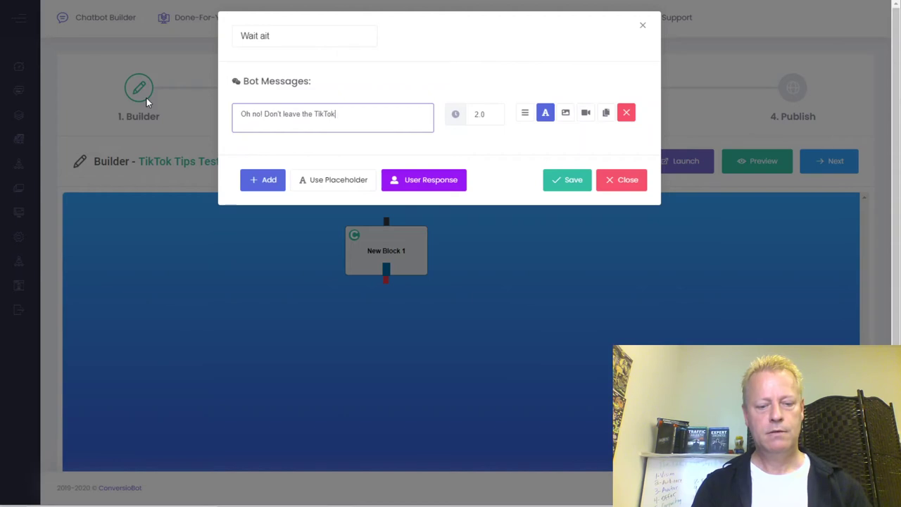
left_click(259, 181)
left_click(288, 150)
type("What is ")
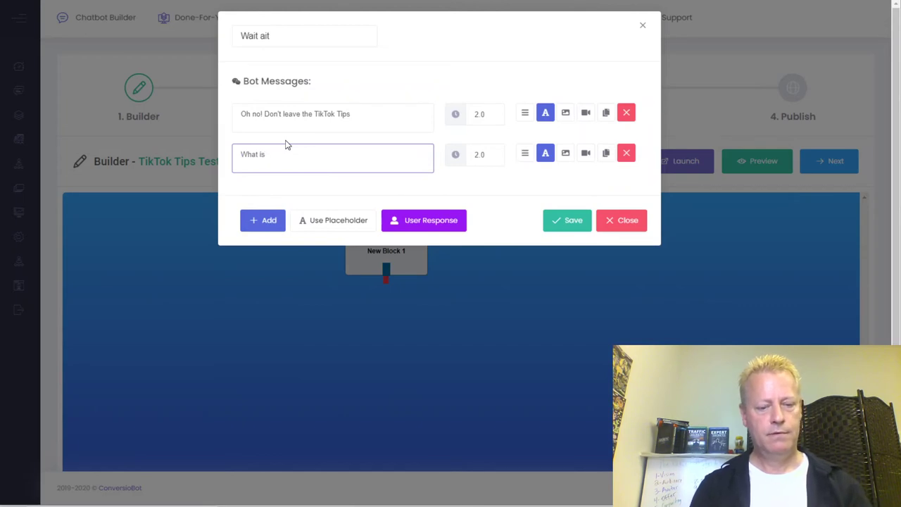
key("BackSpace")
key("BackSpace")
type("f I give you a great deal")
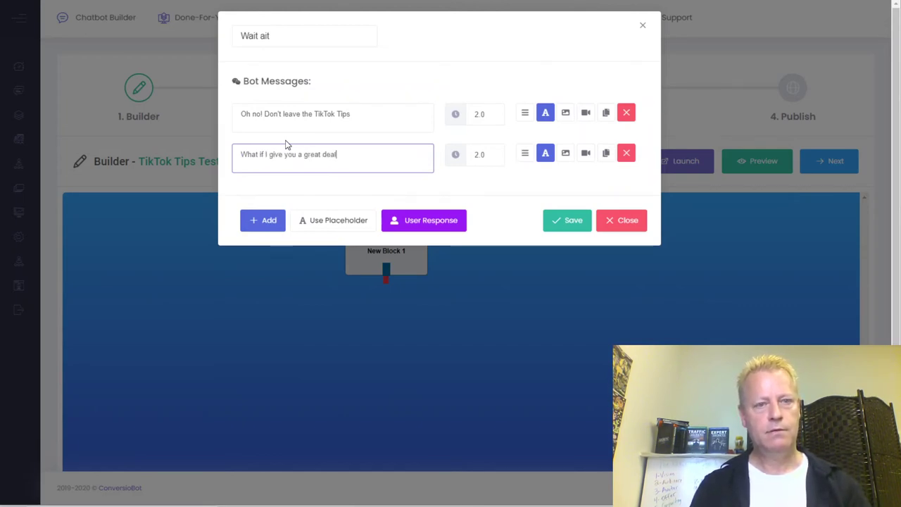
type("?")
left_click(568, 221)
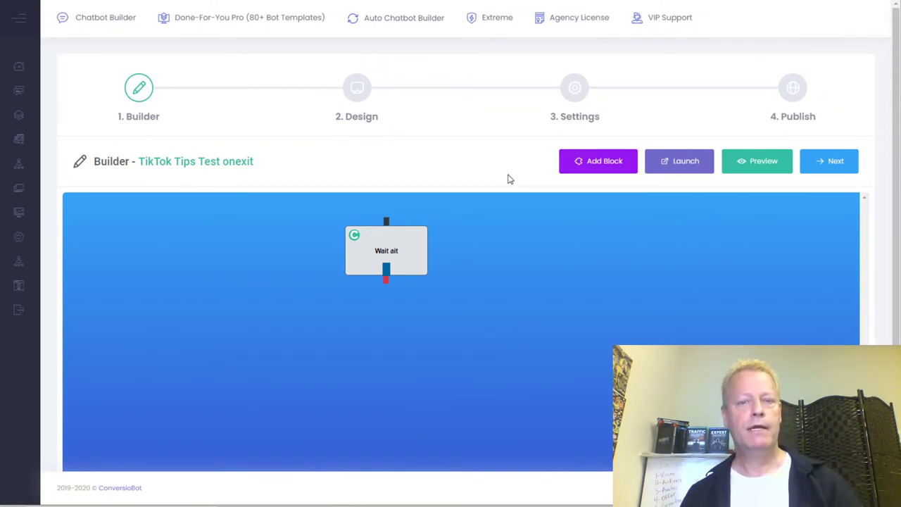
Step: Launch the onexit bot and return to the My Bots list
left_click(684, 166)
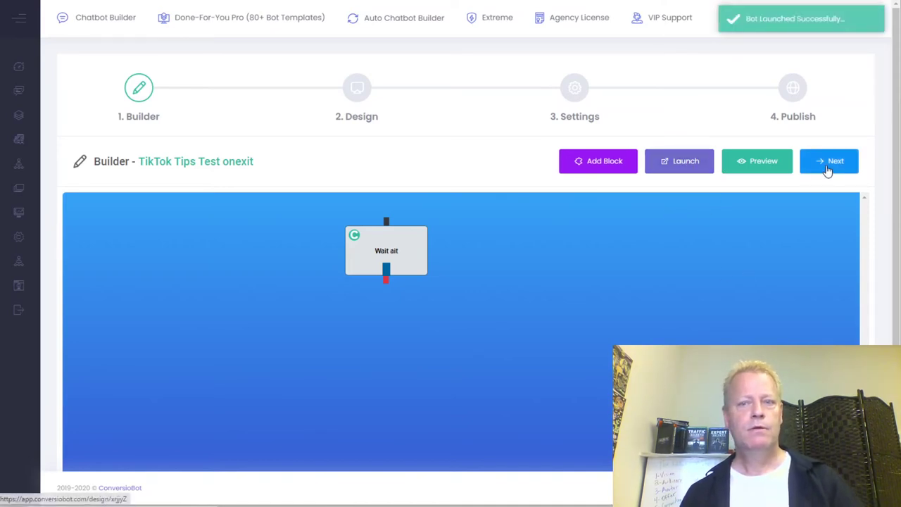
mouse_move(24, 91)
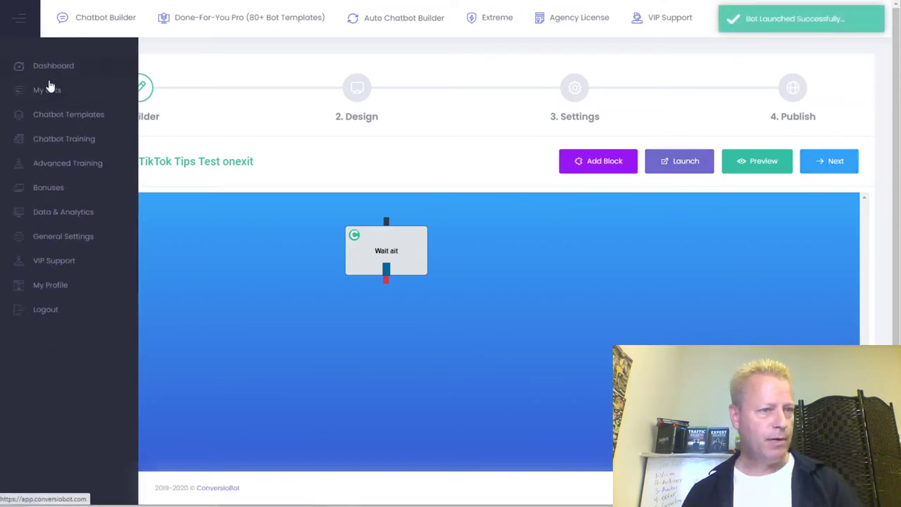
left_click(51, 90)
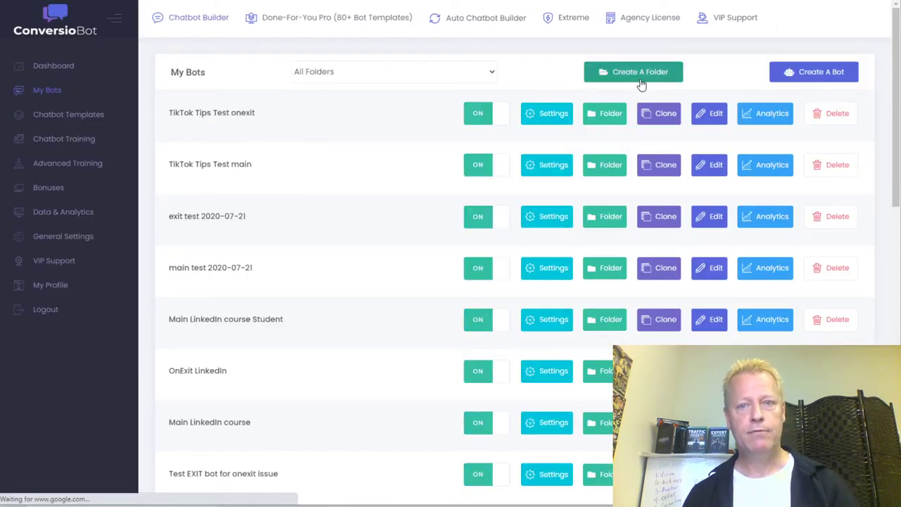
Step: Create the bot 'TikTok Tips Student' in the TikTok Tips test folder and add a block
left_click(798, 74)
left_click(363, 89)
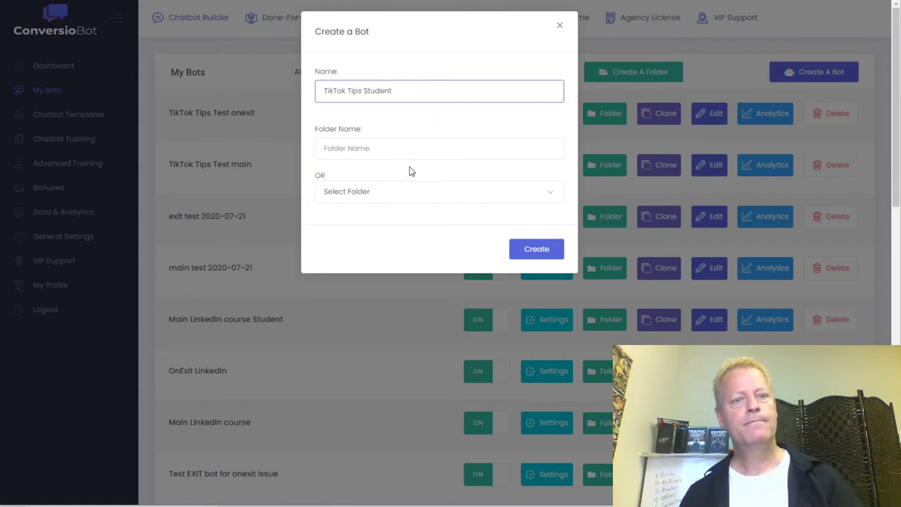
left_click(356, 192)
left_click(384, 334)
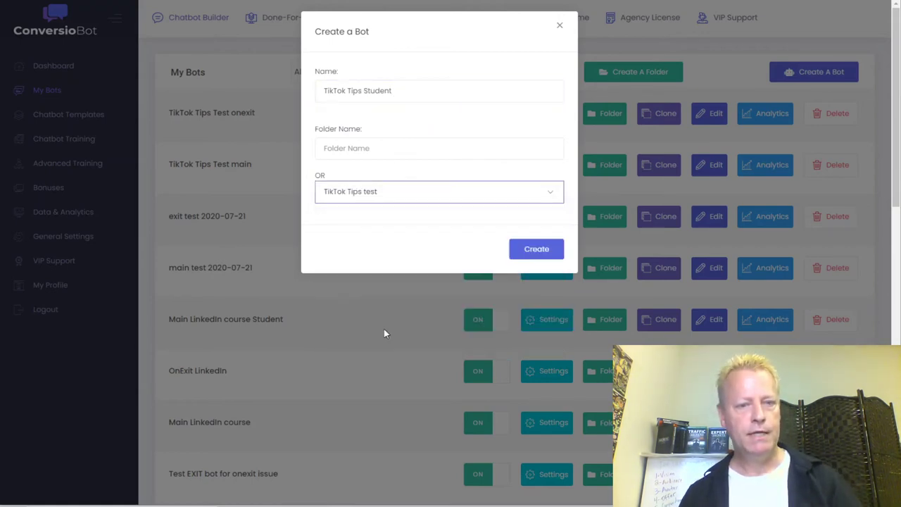
left_click(524, 253)
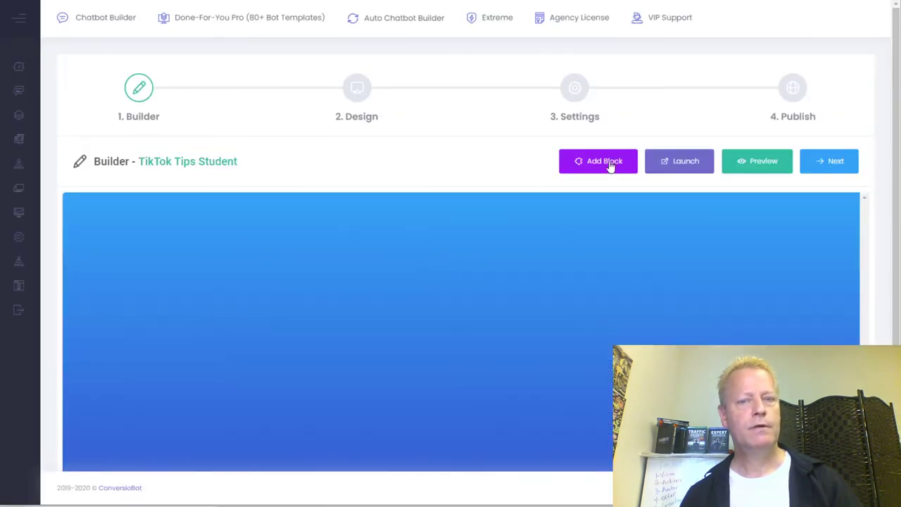
left_click(609, 164)
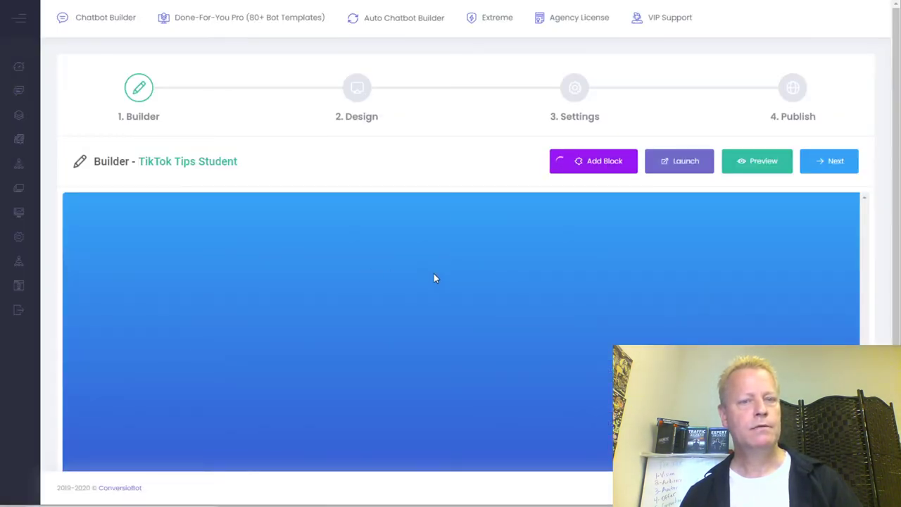
Step: Center the student bot's new block and rename it Welcome
left_click_drag(127, 223, 412, 245)
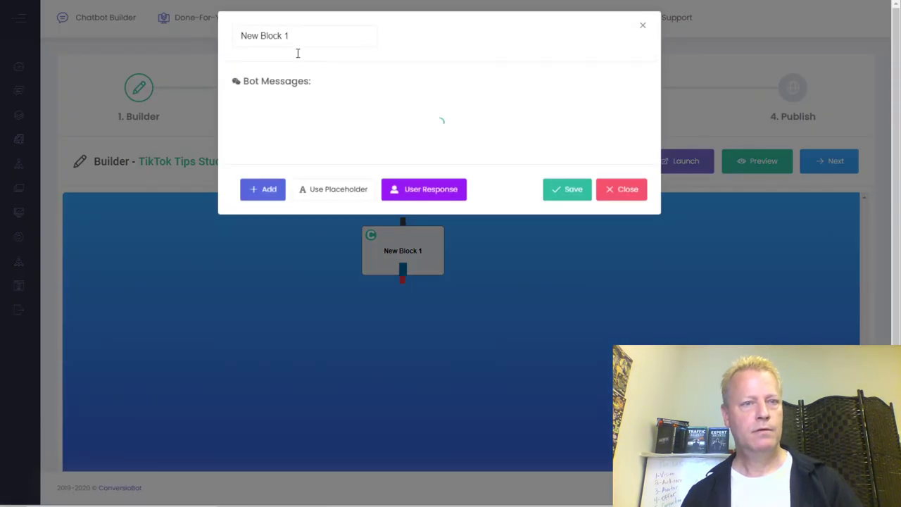
triple_click(299, 36)
type("Weclom")
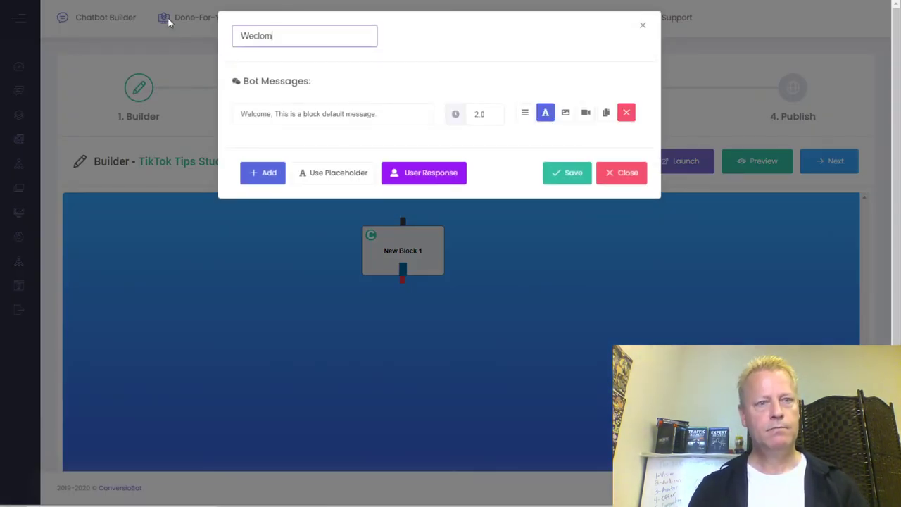
left_click(168, 23)
Step: Add messages 'Thanks for being a great student' and a questions prompt, save, and launch the bot
left_click_drag(382, 114, 170, 112)
type("Thanks f")
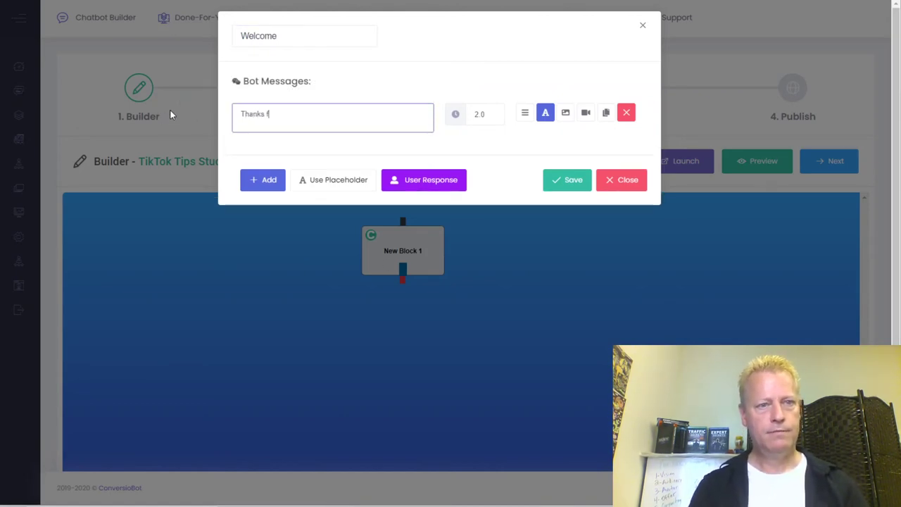
type("or being a great student of TikTok t")
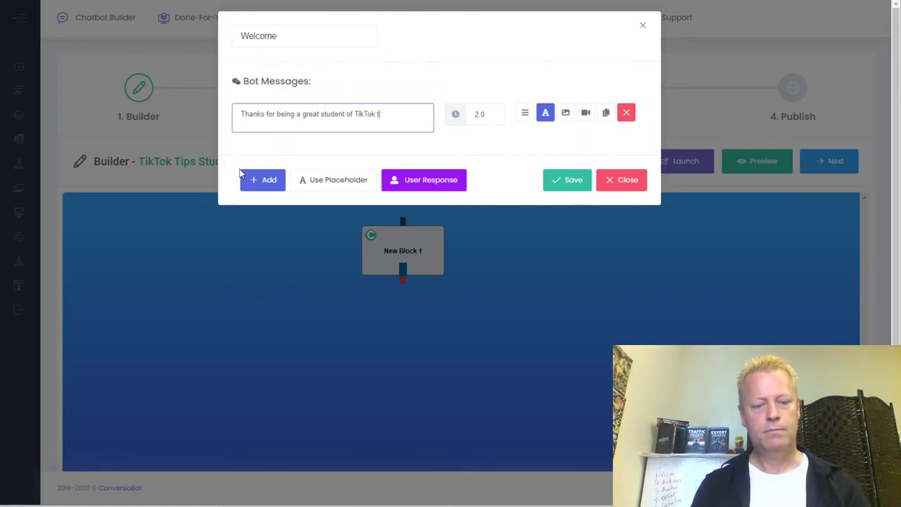
left_click(285, 181)
left_click(316, 154)
type("Did you have any quetions")
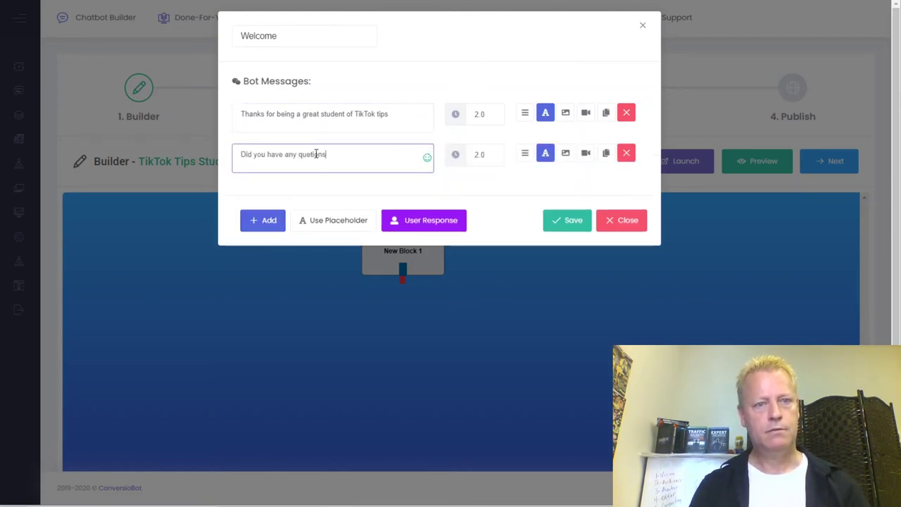
left_click(583, 222)
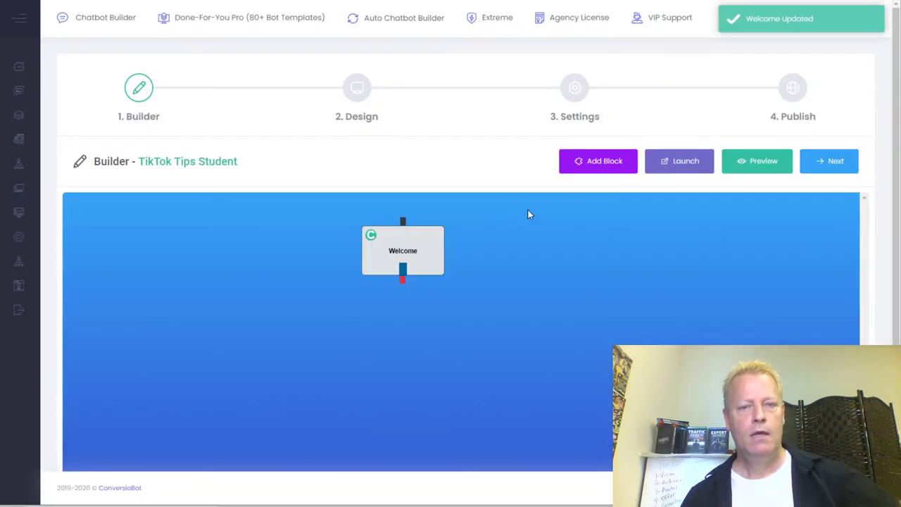
left_click(707, 166)
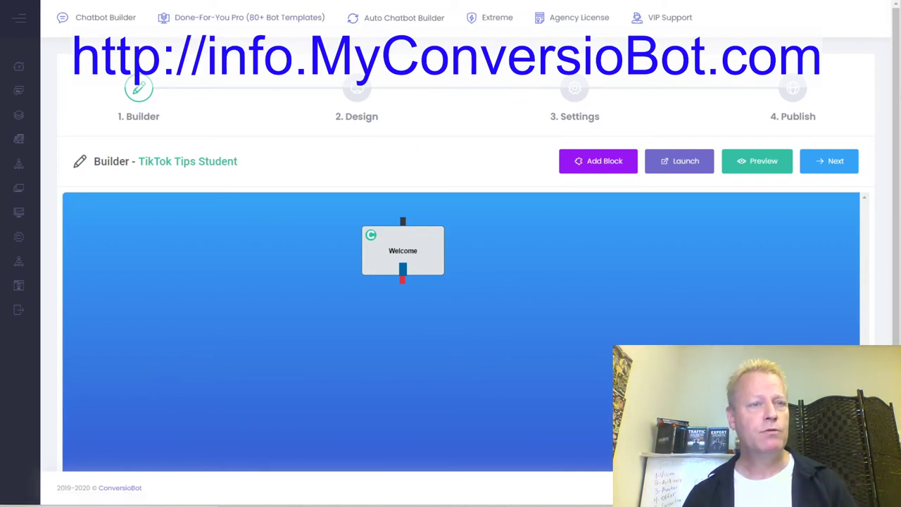
Step: Filter the My Bots list to show only the TikTok Tips test folder
mouse_move(33, 116)
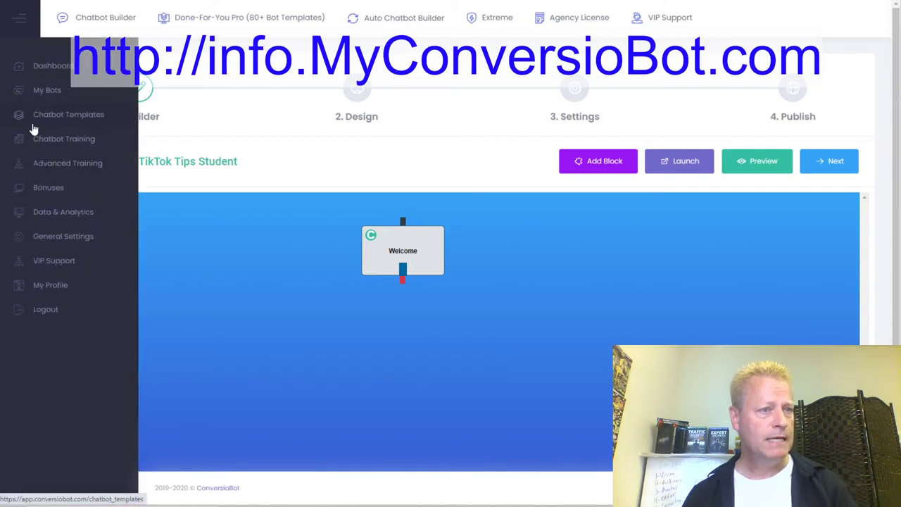
left_click(52, 94)
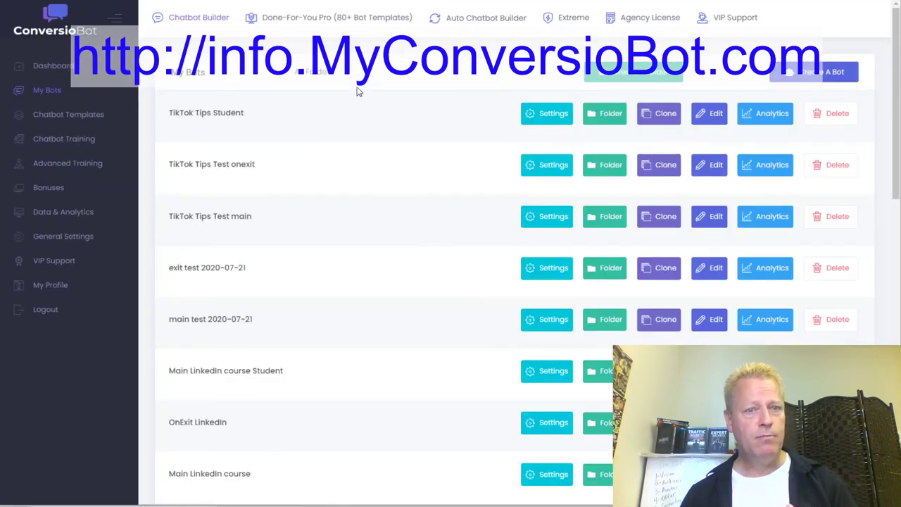
left_click(354, 79)
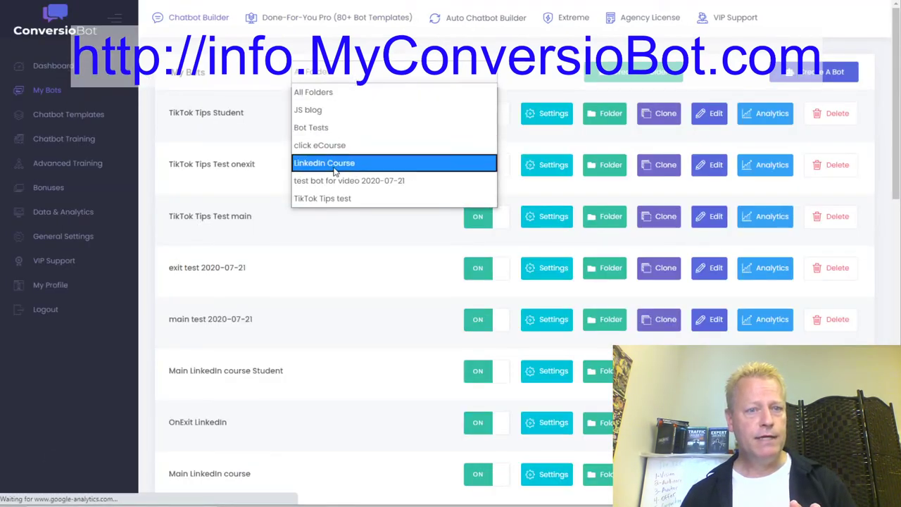
left_click(412, 200)
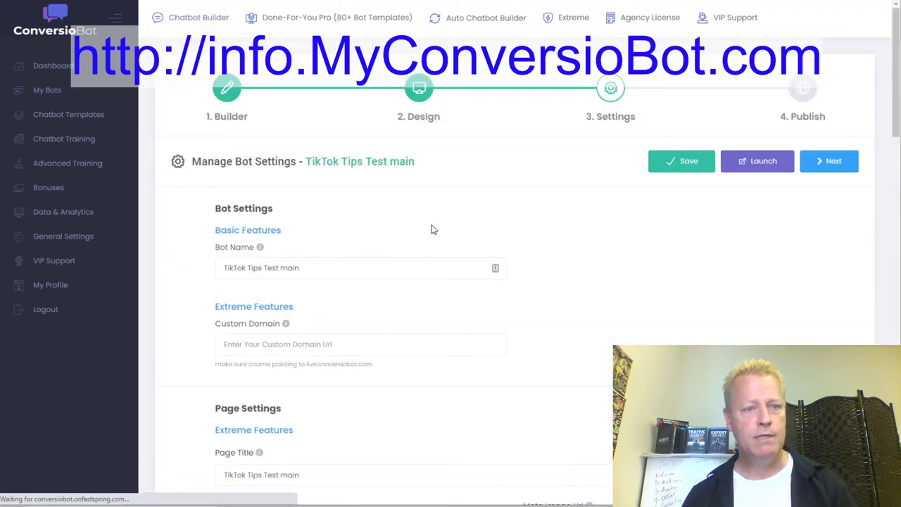
Step: Turn on Open Bot on Exit Hover with TikTok Tips Test onexit as the exit bot, and save
scroll(463, 237, "down", 5)
scroll(462, 236, "down", 1)
scroll(443, 243, "up", 2)
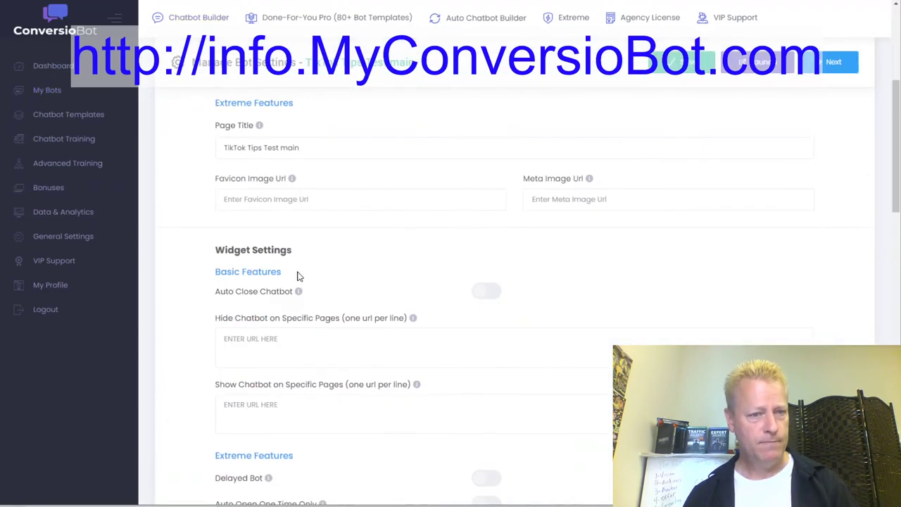
scroll(446, 233, "down", 3)
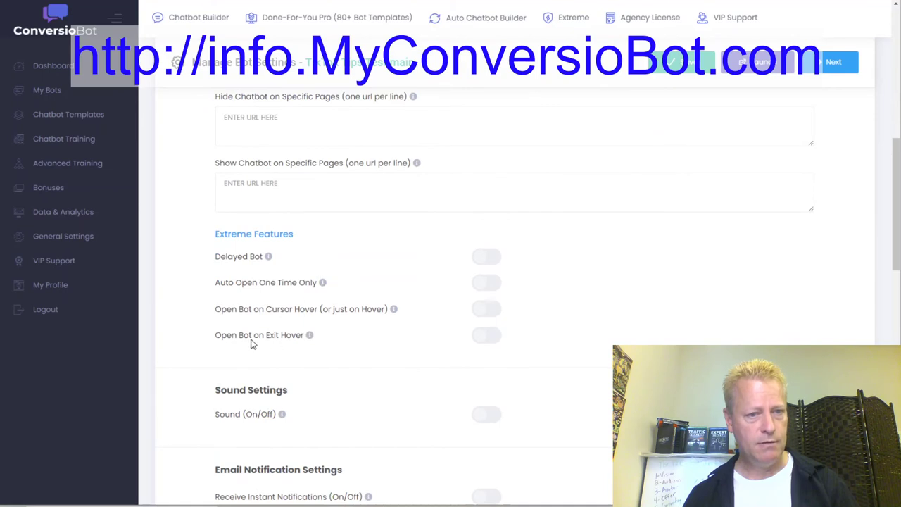
left_click(485, 335)
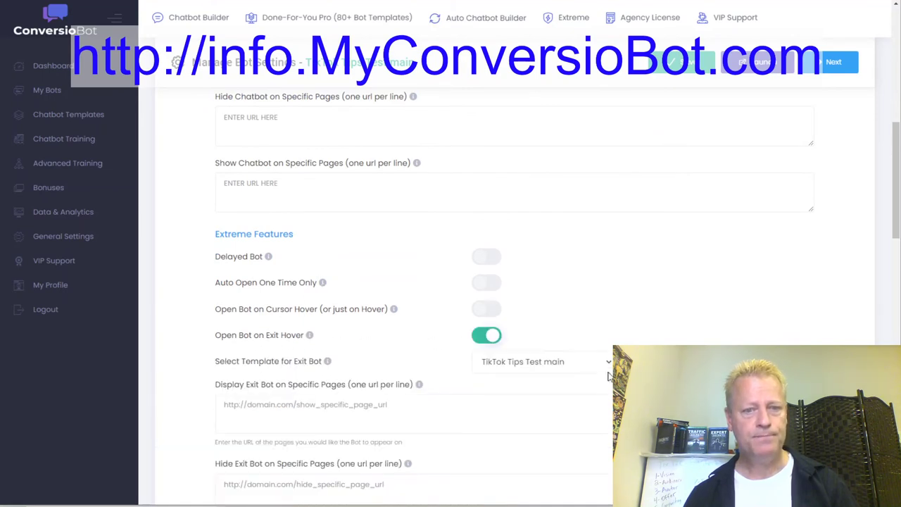
left_click(567, 368)
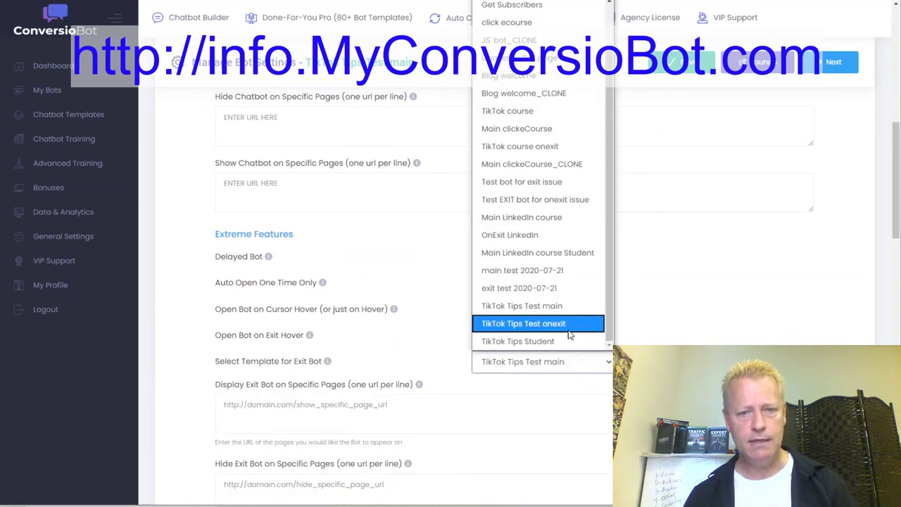
left_click(537, 324)
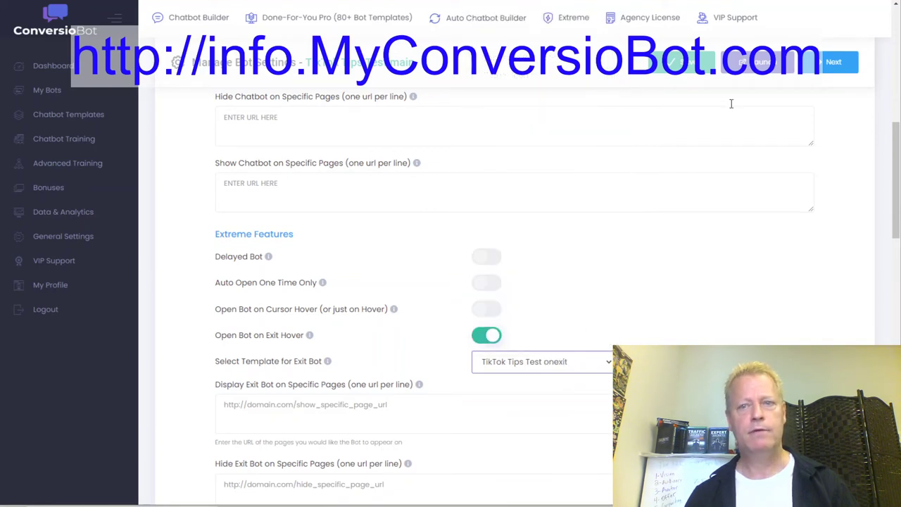
left_click(671, 61)
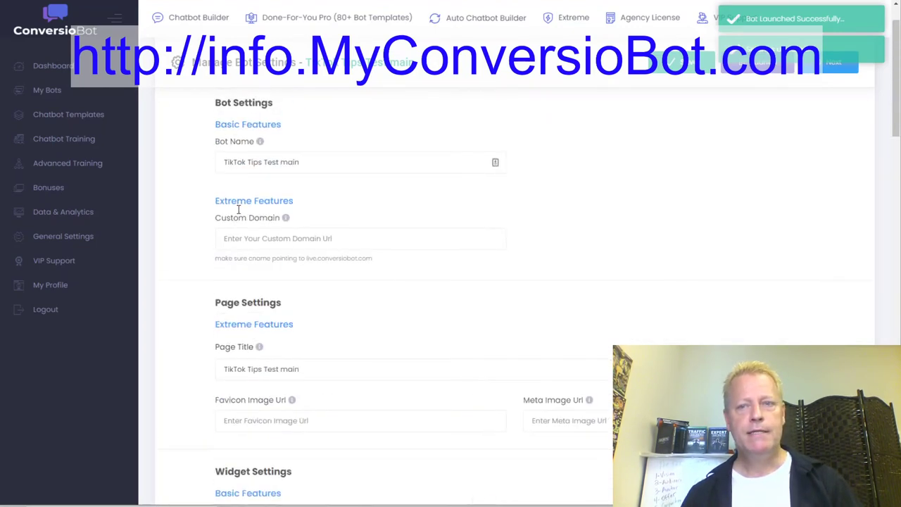
left_click(803, 91)
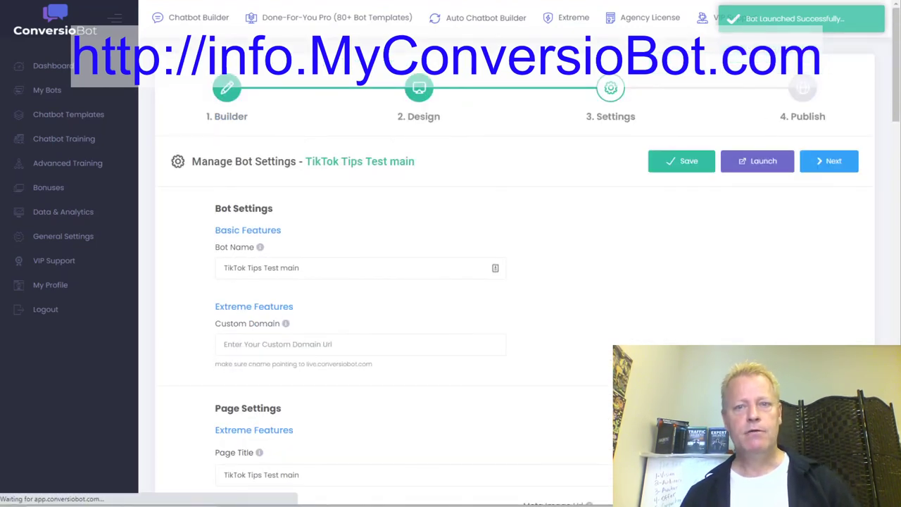
Step: Copy the TikTok Tips Test main bot's Bot ID from the WordPress Plugin publish details
scroll(396, 228, "down", 10)
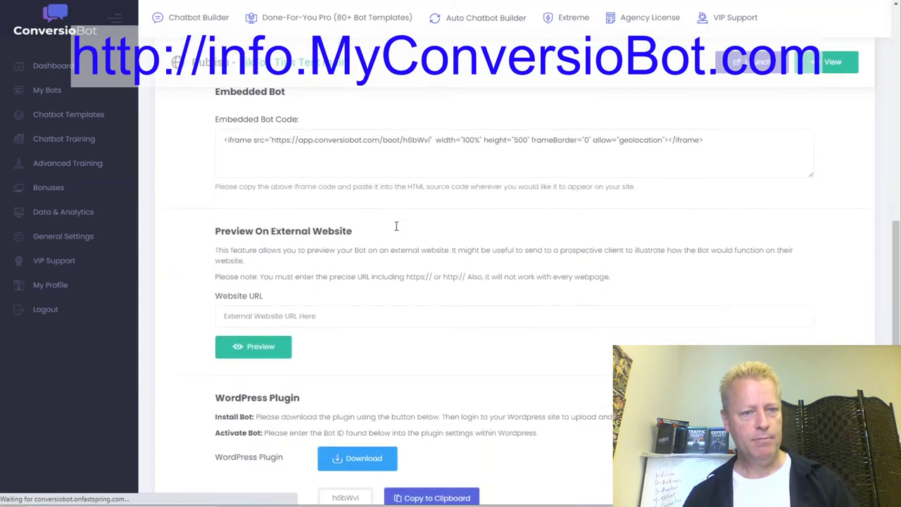
left_click(391, 413)
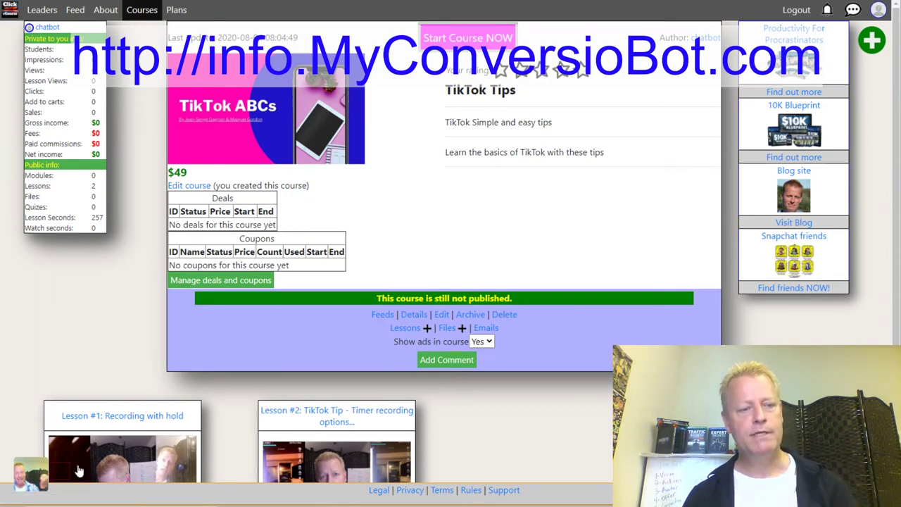
Step: Test the course page chatbot by opening it, checking its welcome message and closing it
left_click(31, 479)
triple_click(160, 171)
left_click(294, 172)
left_click(33, 472)
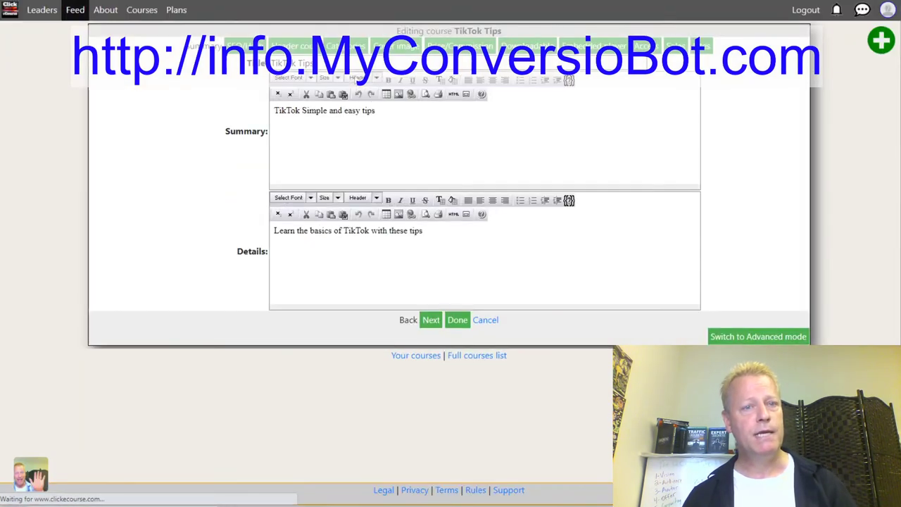
Step: Open the course's Student ConversioBot ID field, then bring up ConversioBot's bot folder list
left_click(292, 47)
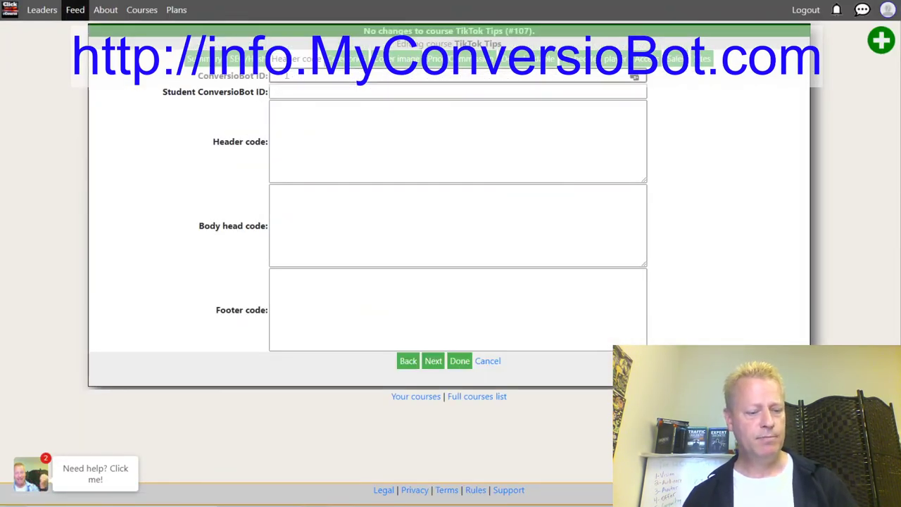
left_click(281, 92)
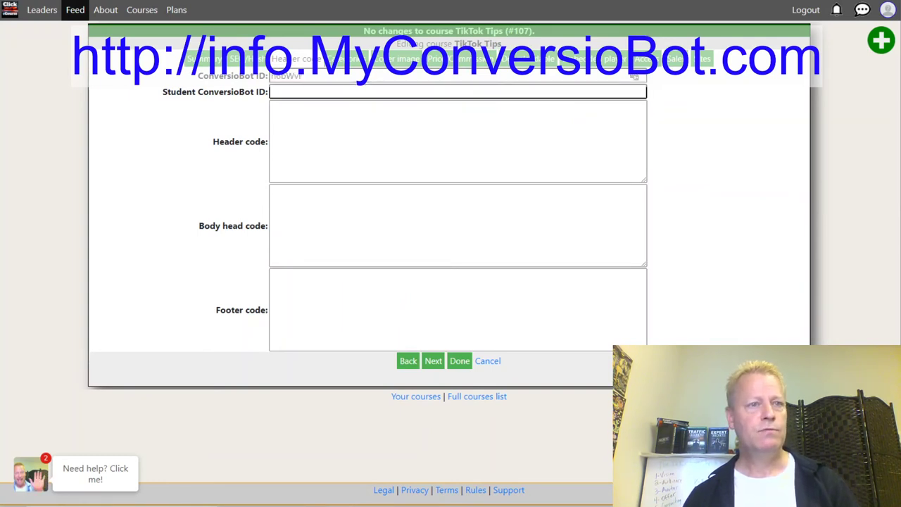
key("alt+Tab")
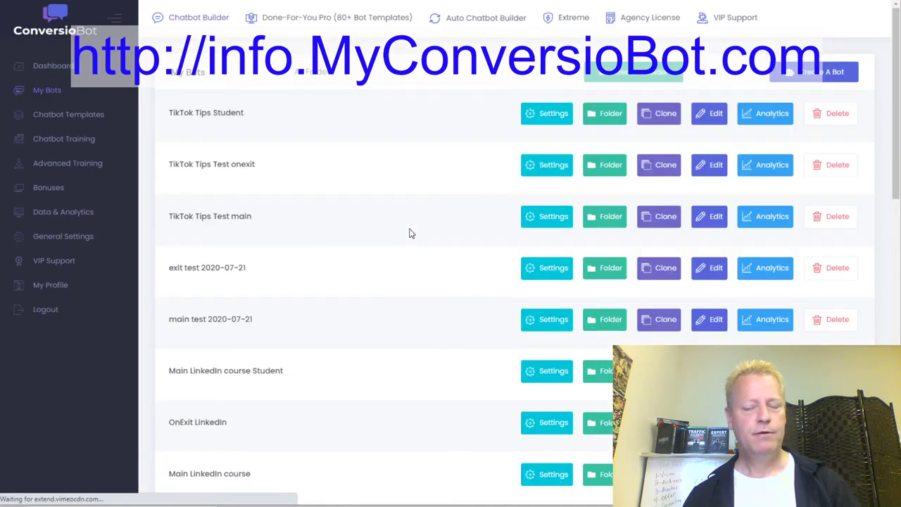
left_click(343, 76)
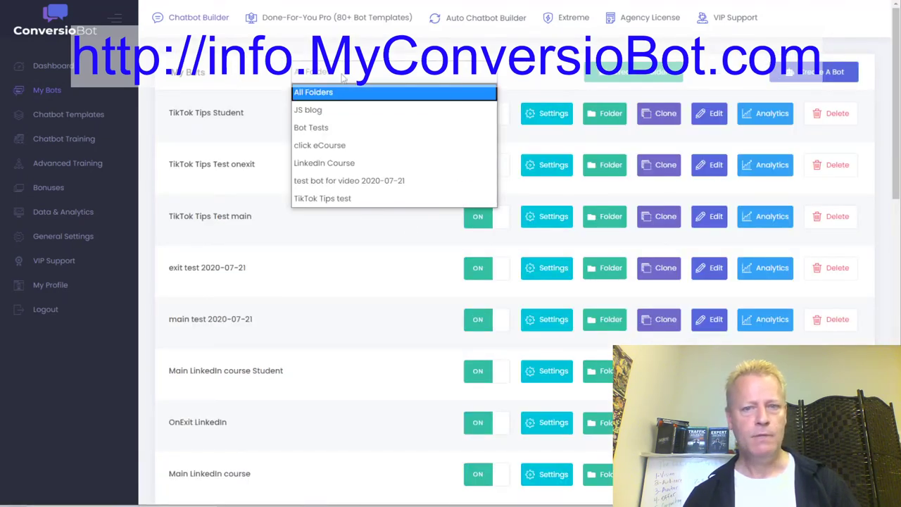
Step: Filter to the TikTok Tips test folder and copy the TikTok Tips Student bot's Bot ID
left_click(352, 200)
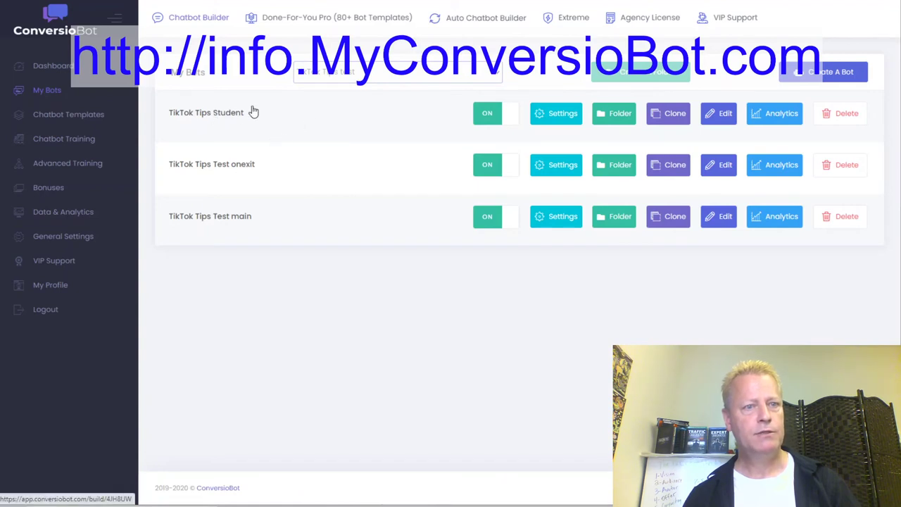
left_click(564, 131)
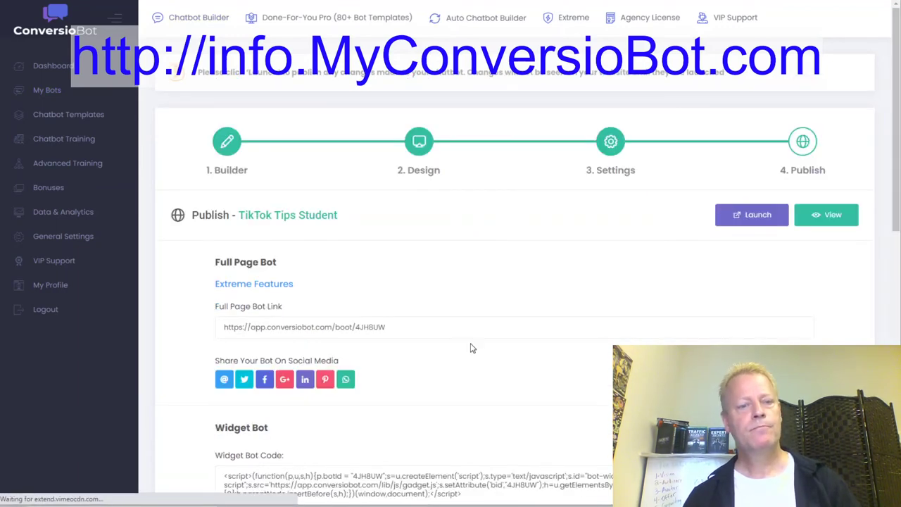
scroll(454, 310, "down", 10)
left_click(421, 414)
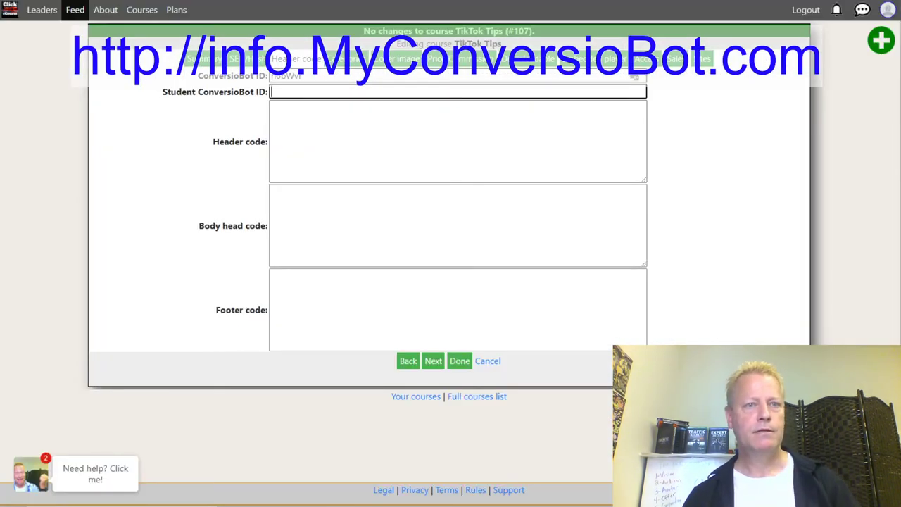
Step: Paste the student bot's ID 4JH8UW as Student ConversioBot ID, verify the main ID, and save
key("ctrl+Tab")
left_click(294, 94)
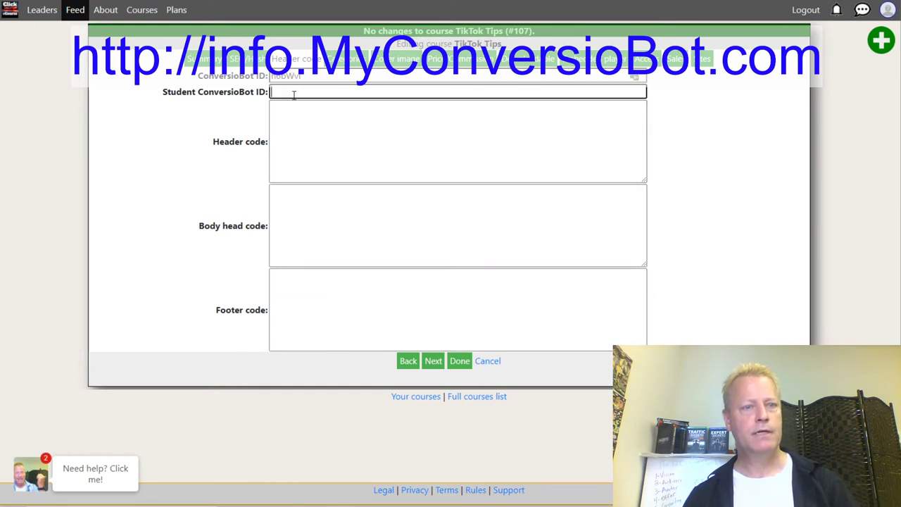
key("ctrl+v")
left_click(289, 134)
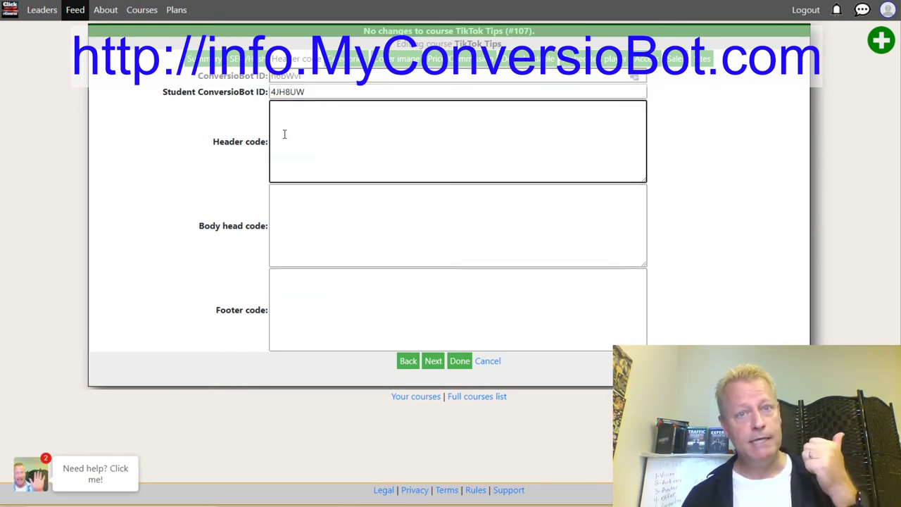
double_click(288, 77)
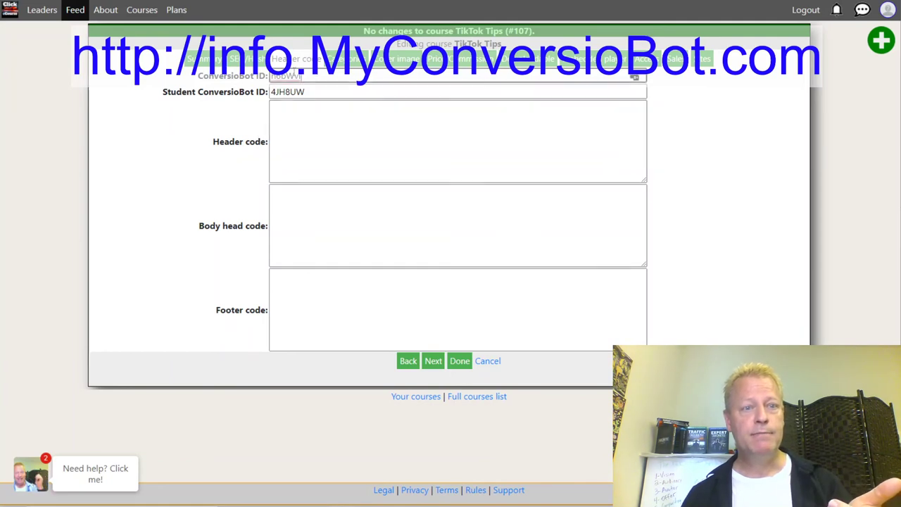
left_click(297, 92)
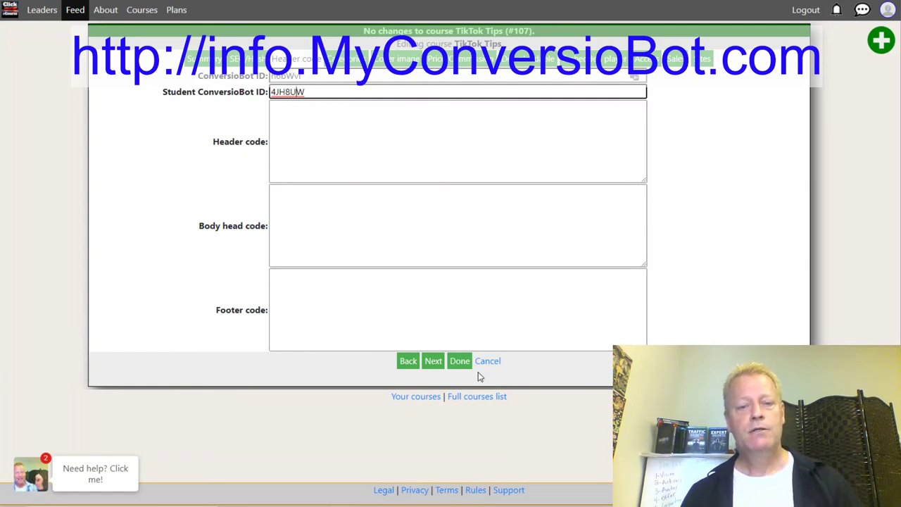
left_click(463, 363)
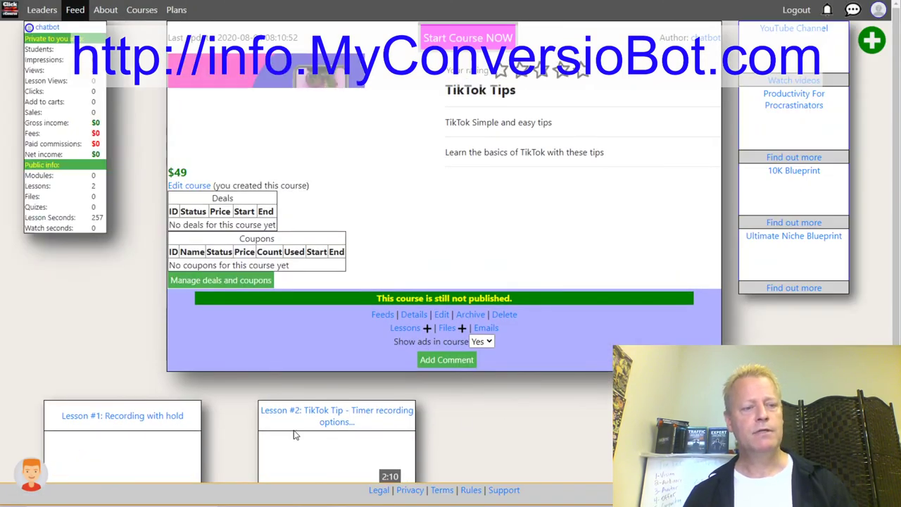
left_click(44, 482)
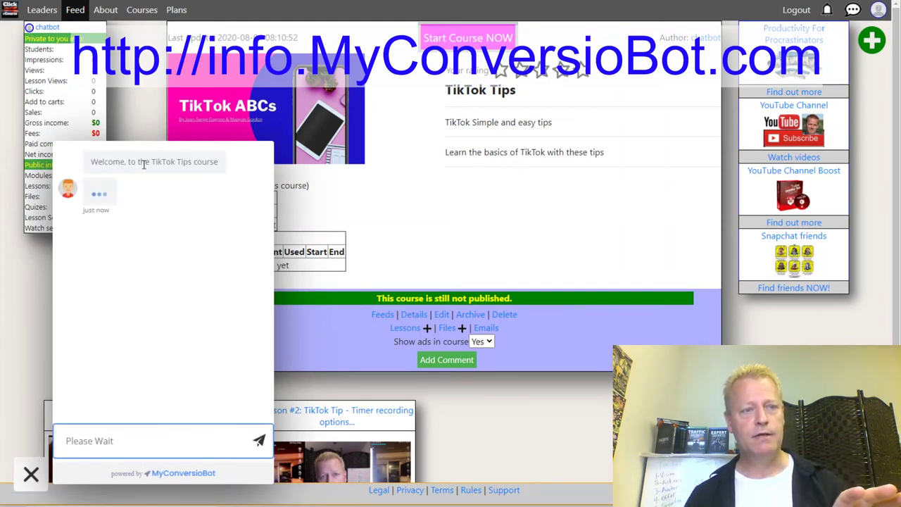
left_click_drag(143, 164, 206, 163)
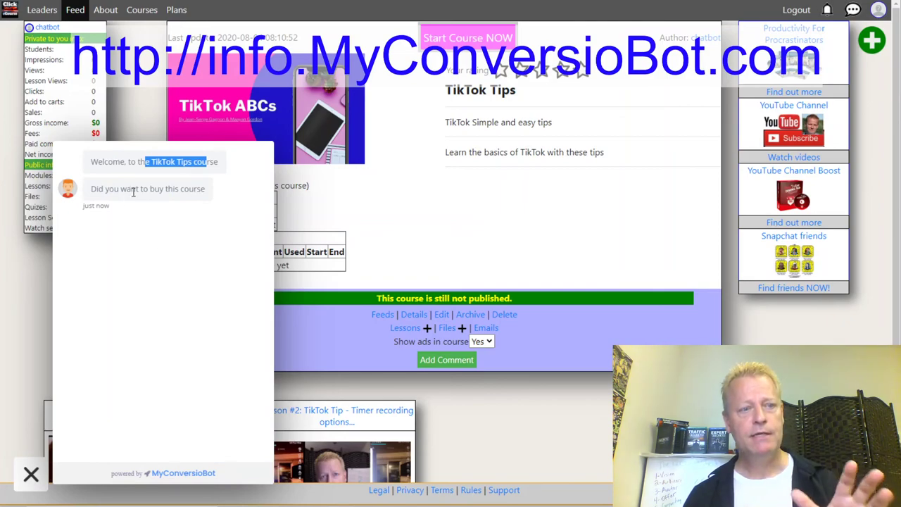
left_click(32, 476)
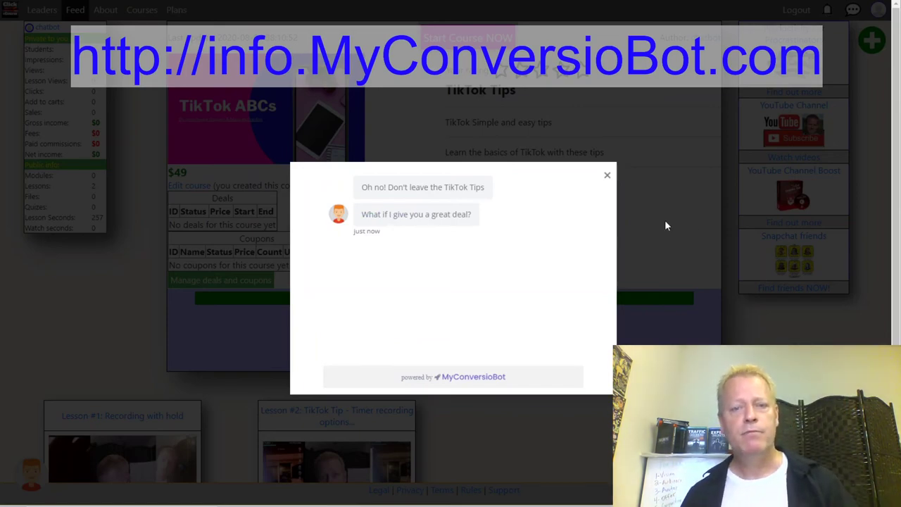
left_click(605, 176)
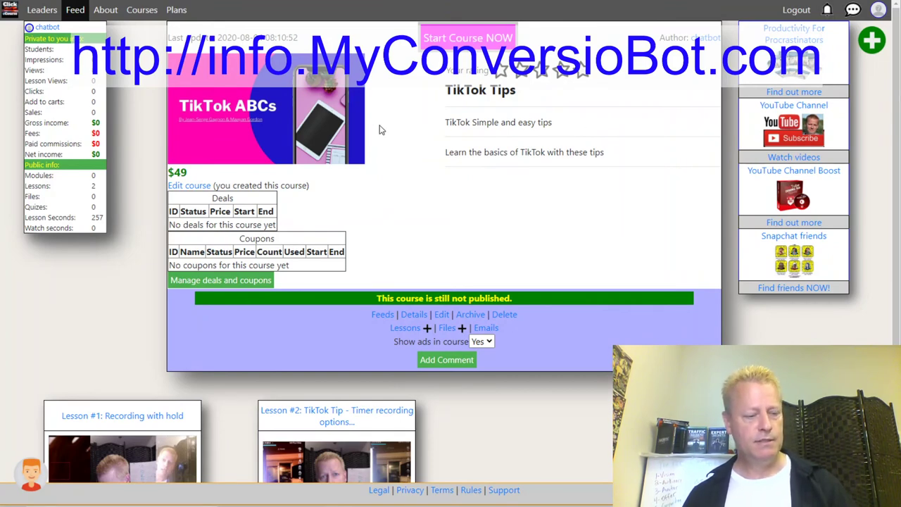
Step: Log out of the course site, briefly log back in, then log out again and dismiss the popups
left_click(796, 10)
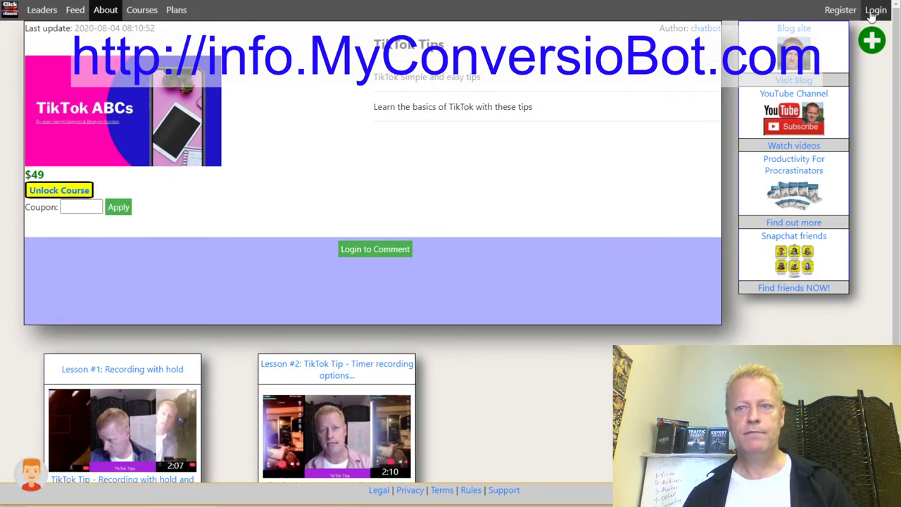
left_click(873, 13)
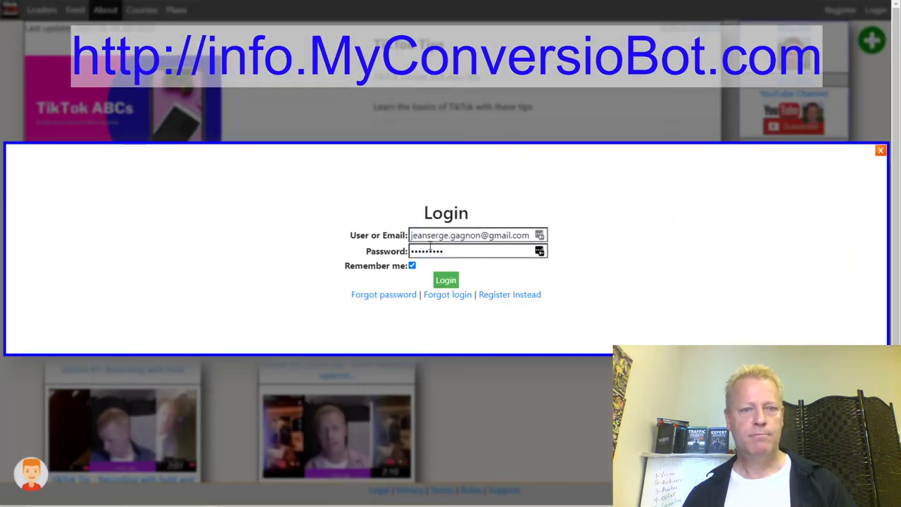
left_click(446, 280)
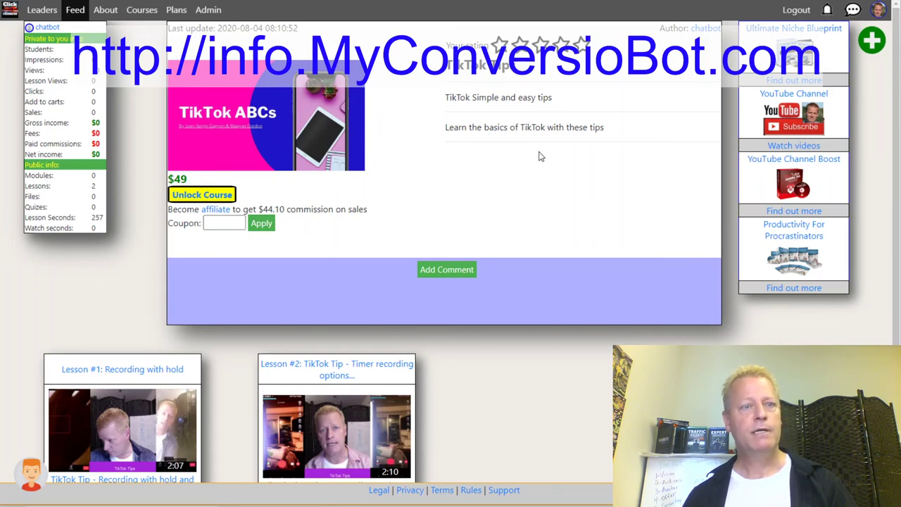
left_click(878, 10)
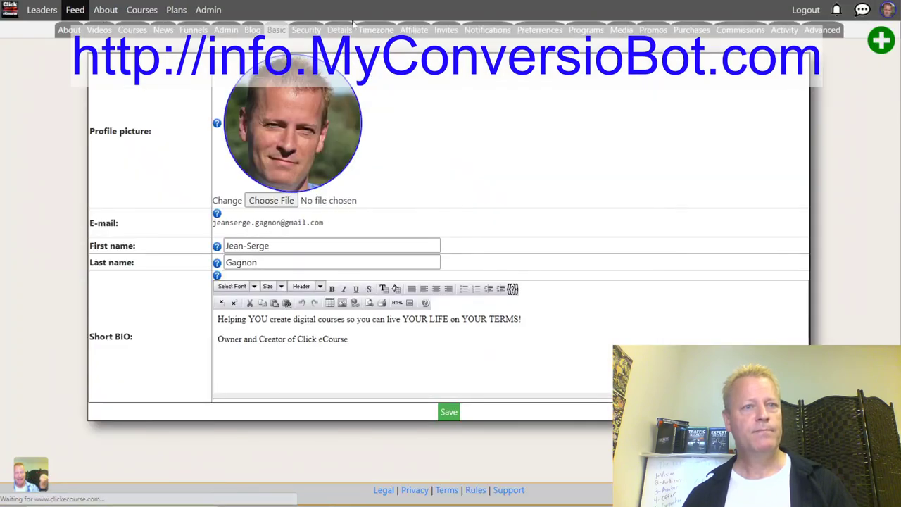
left_click(806, 9)
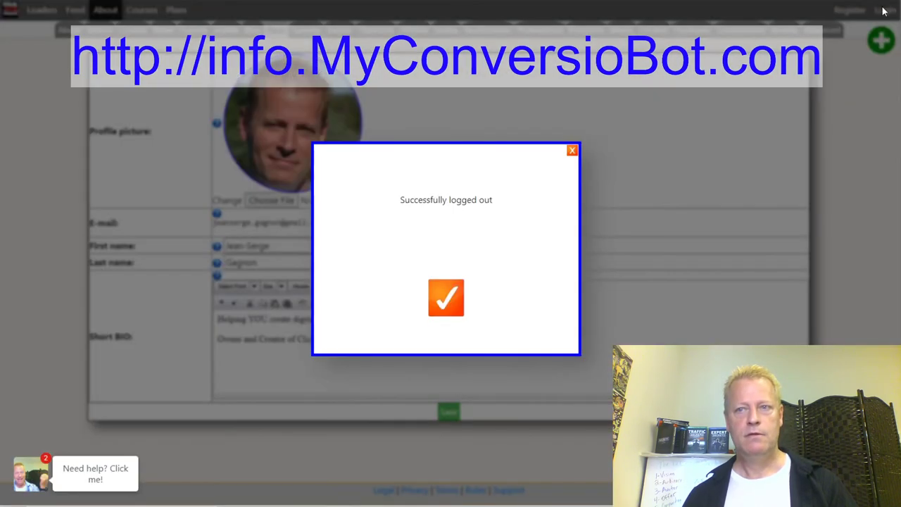
left_click(633, 205)
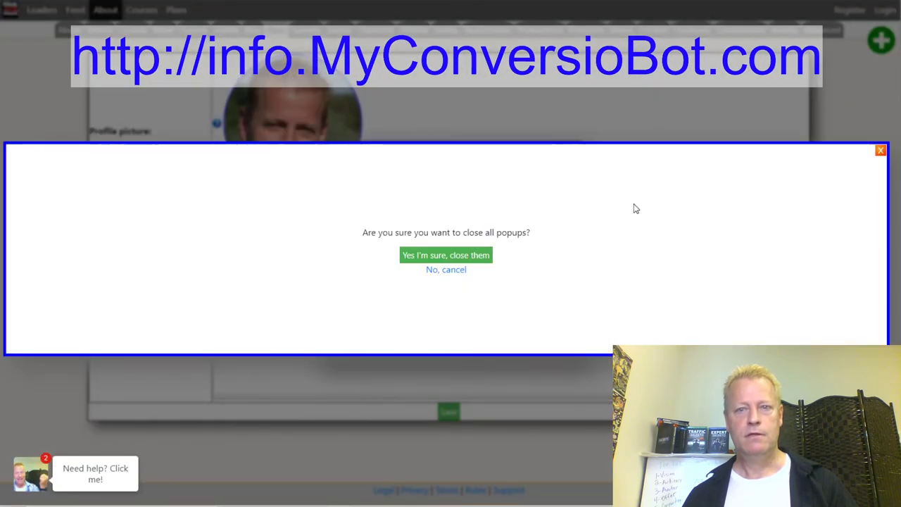
left_click(460, 266)
Step: Sign in using the chatbot account's saved login, found by typing 'cha' in the email field
left_click(885, 10)
left_click(463, 239)
left_click(462, 239)
key("ctrl+a")
key("BackSpace")
type("cha")
left_click(486, 268)
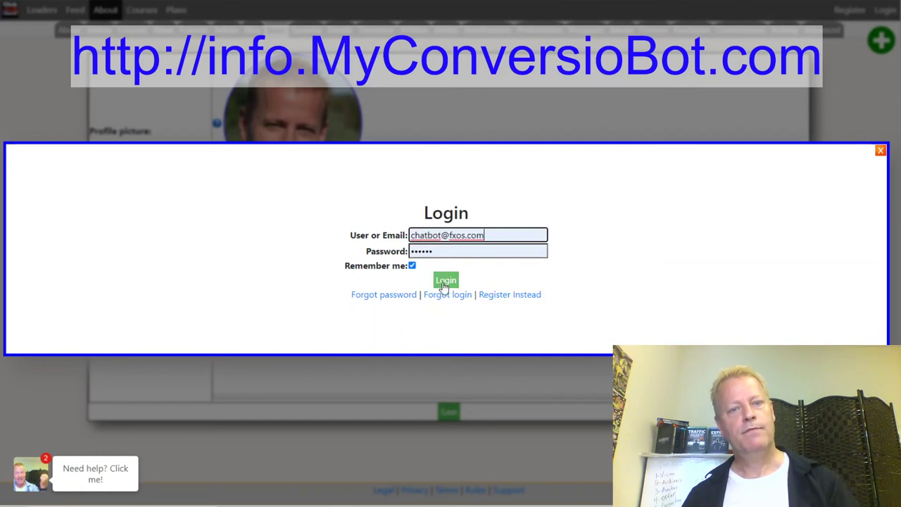
left_click(446, 278)
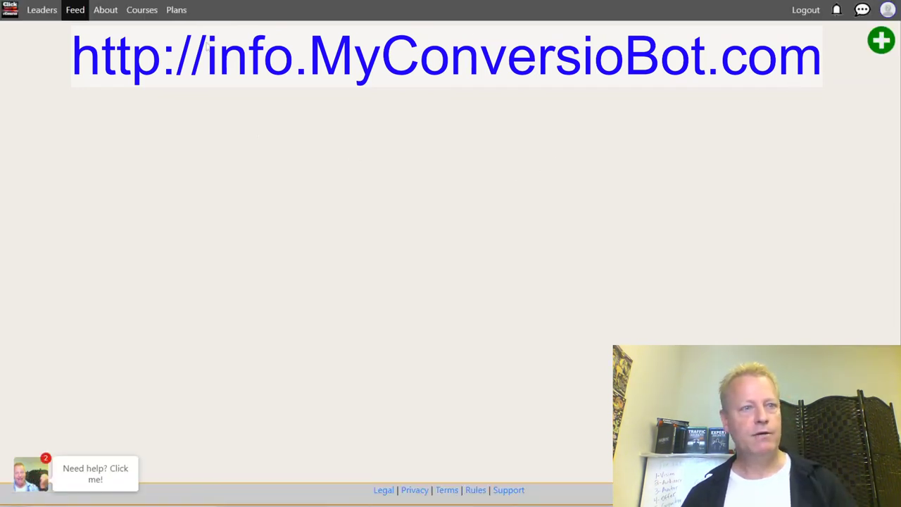
Step: Create coupon 'free' priced 0 for TikTok Tips in the deals and coupons manager
left_click(138, 10)
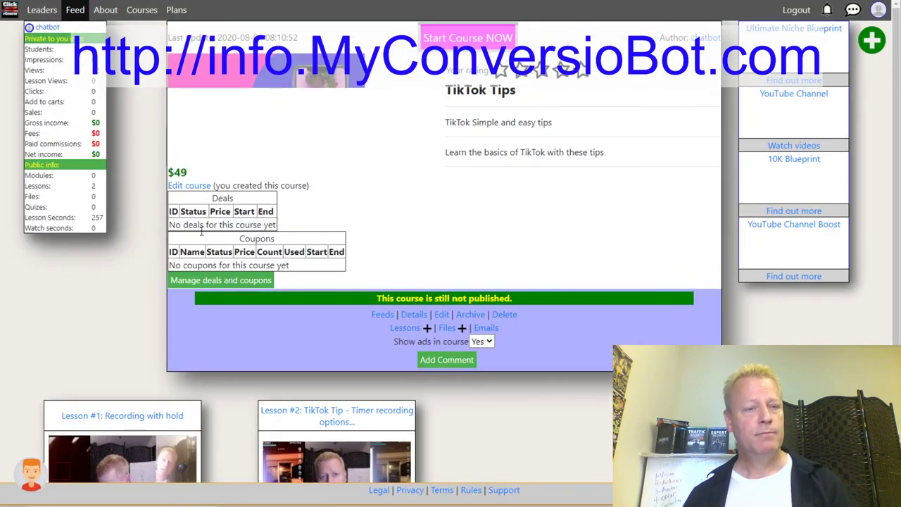
left_click(200, 286)
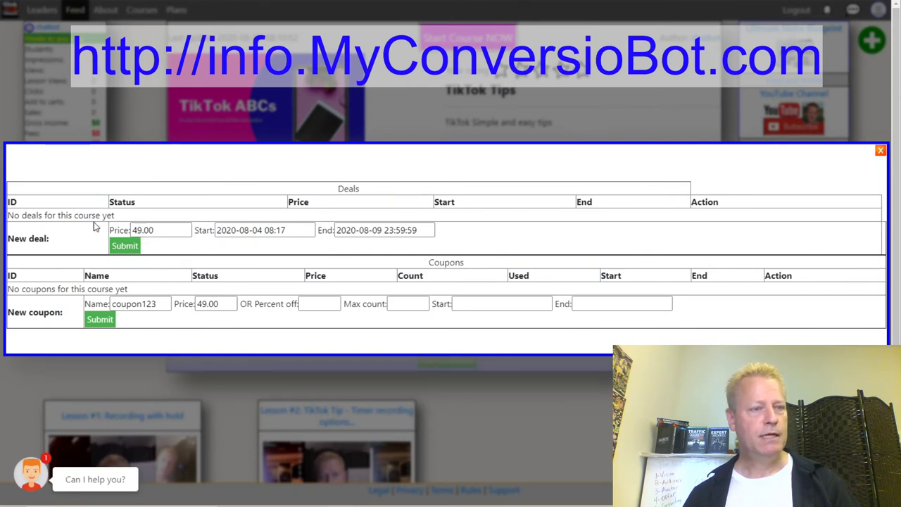
double_click(148, 303)
type("free")
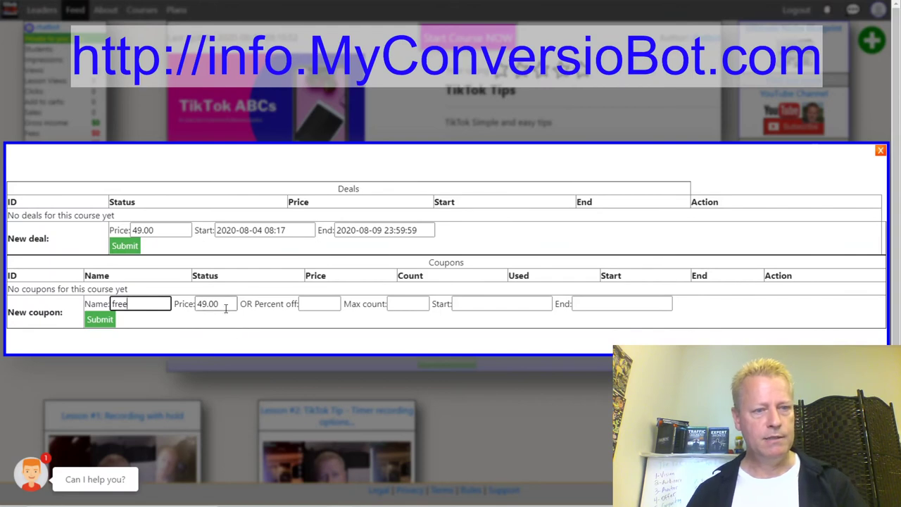
double_click(225, 306)
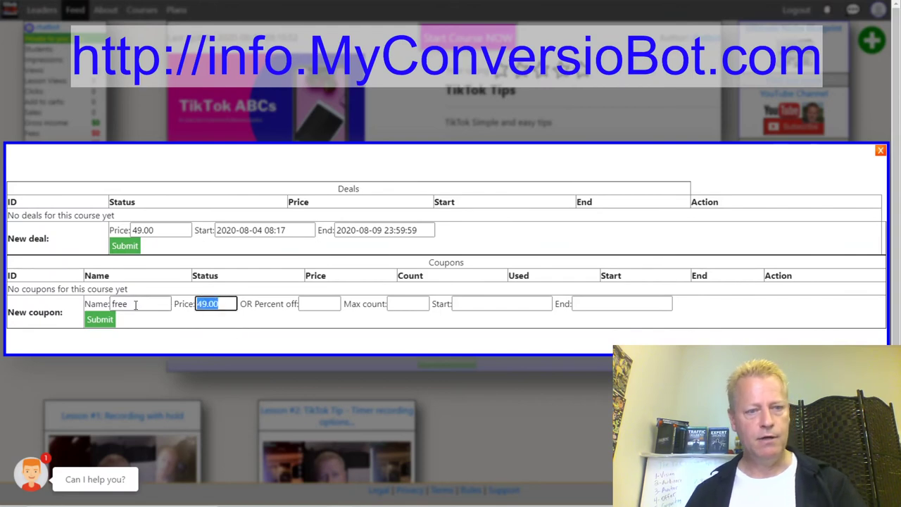
type("0")
left_click(100, 320)
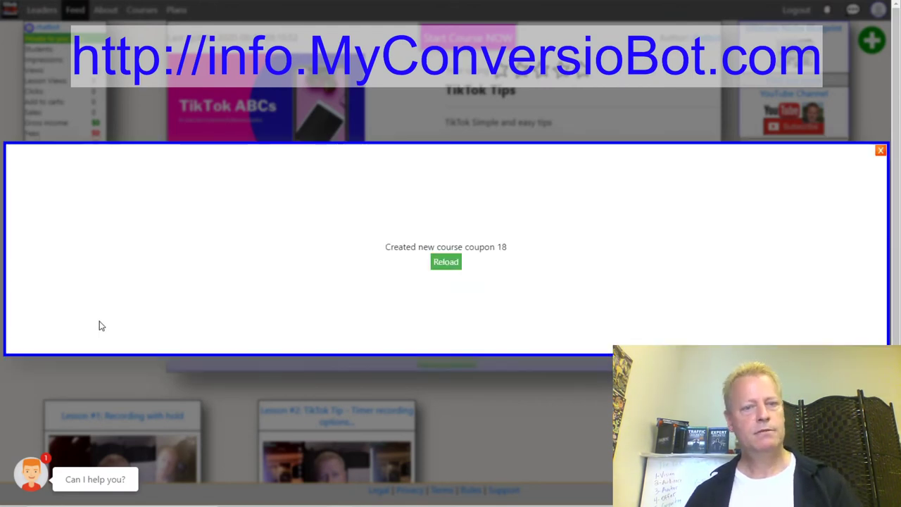
left_click(446, 264)
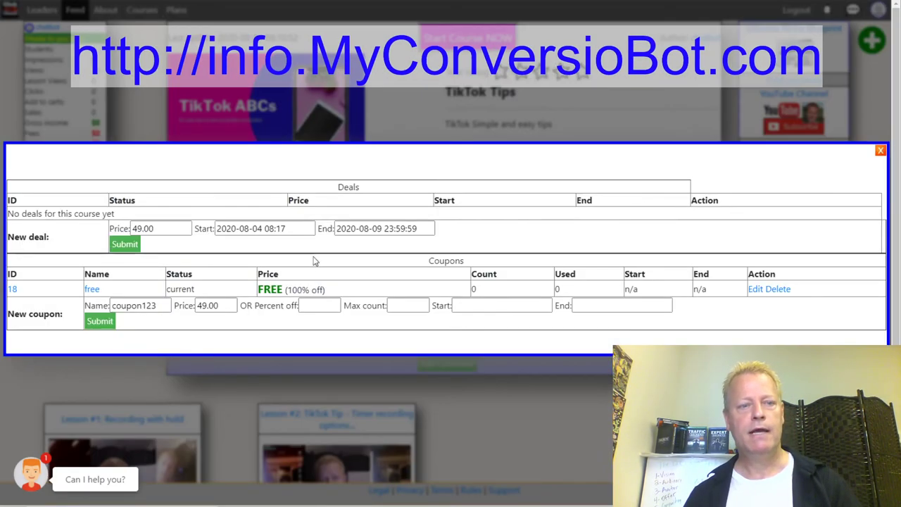
left_click(880, 151)
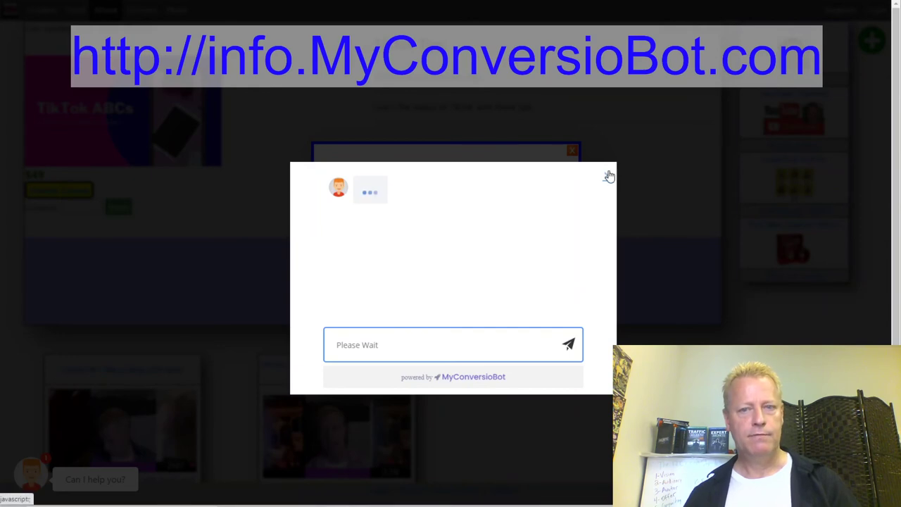
Step: Close the chat and logout popups, log in as the student, and apply coupon 'free'
left_click(608, 174)
left_click(446, 298)
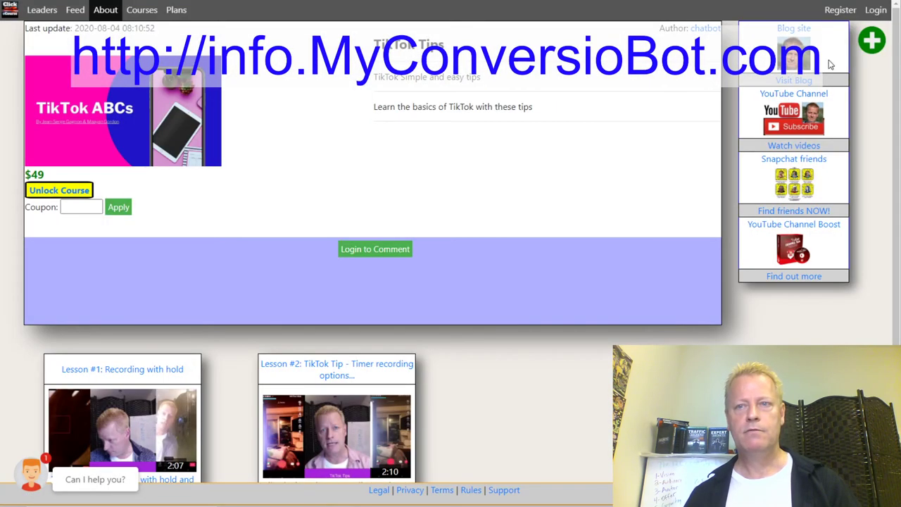
left_click(876, 11)
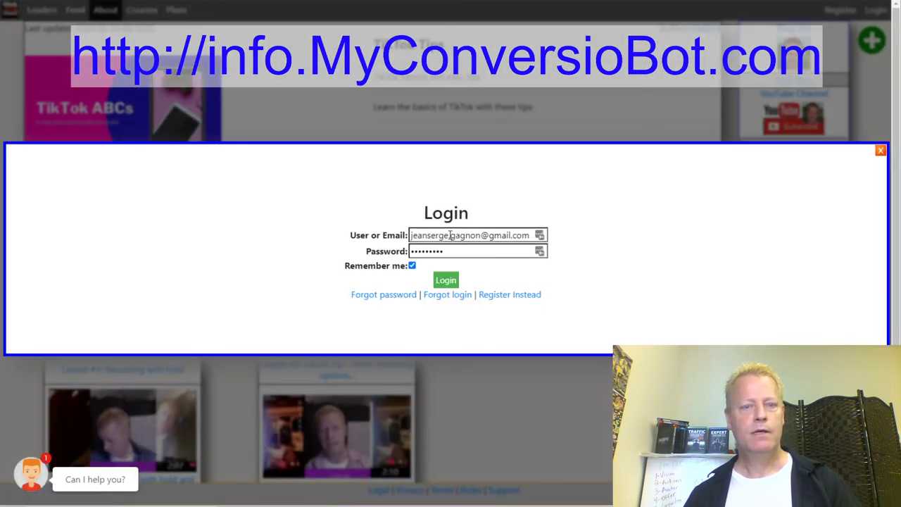
left_click(446, 281)
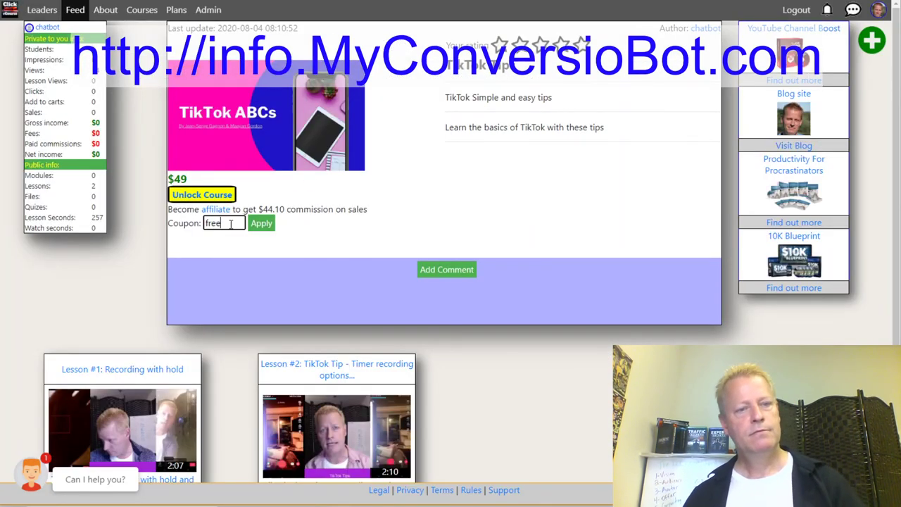
type("free")
left_click(261, 222)
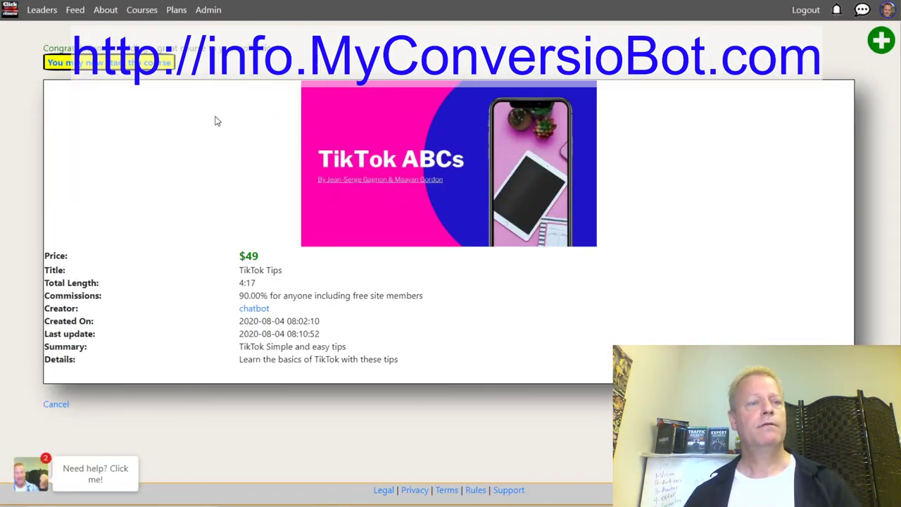
Step: Start the unlocked course, return to the overview, and read the student chatbot's greeting
left_click(144, 63)
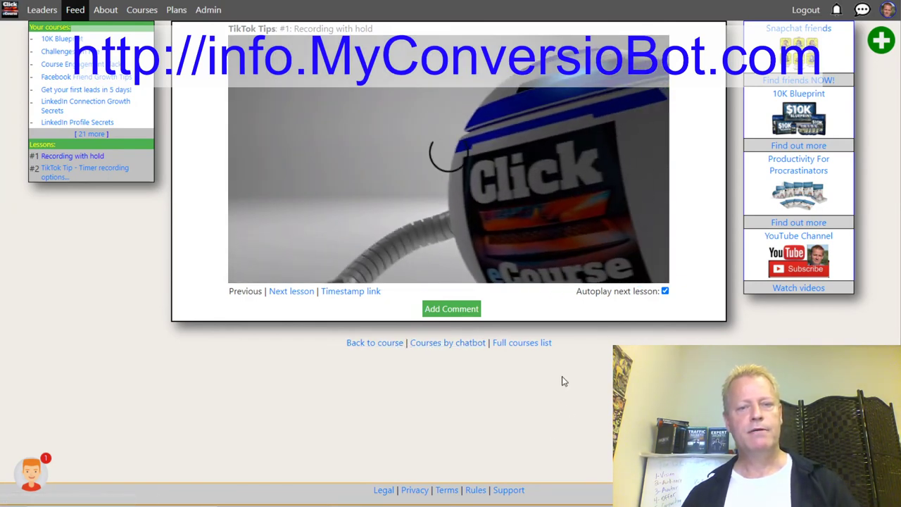
key("alt+Left")
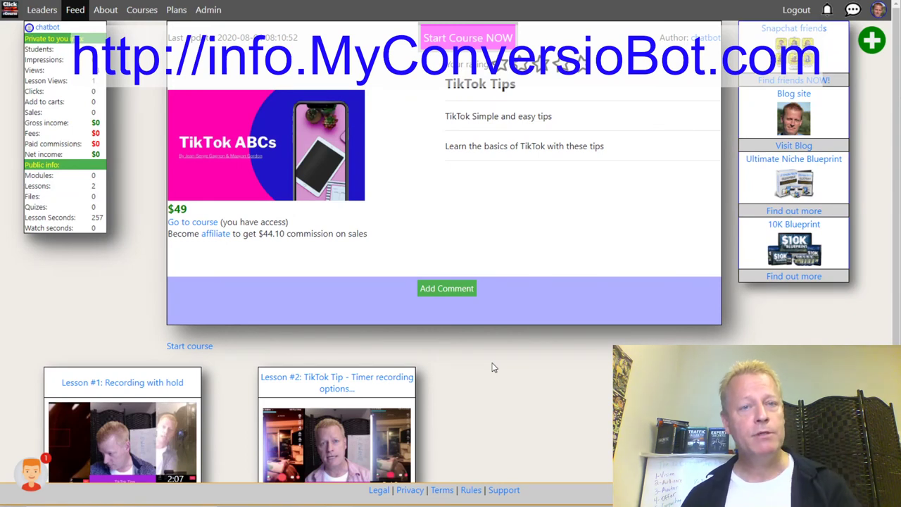
left_click(32, 472)
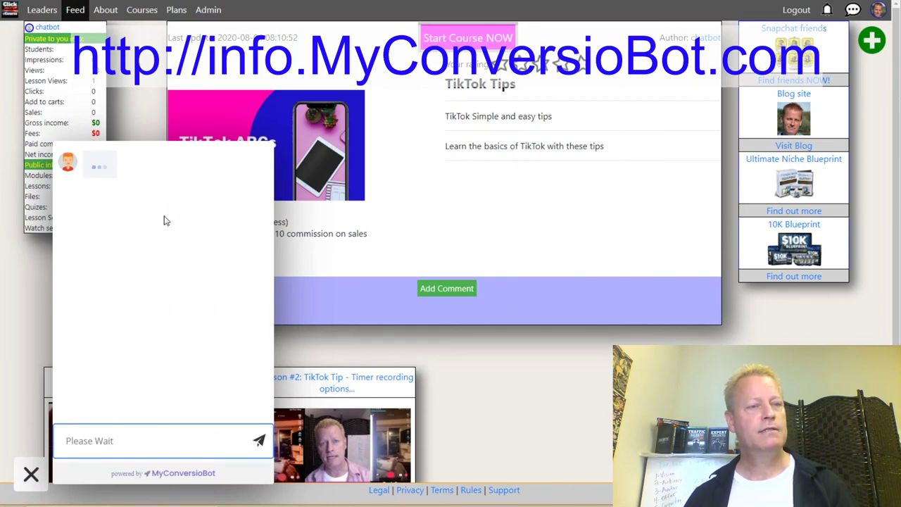
left_click_drag(161, 164, 227, 173)
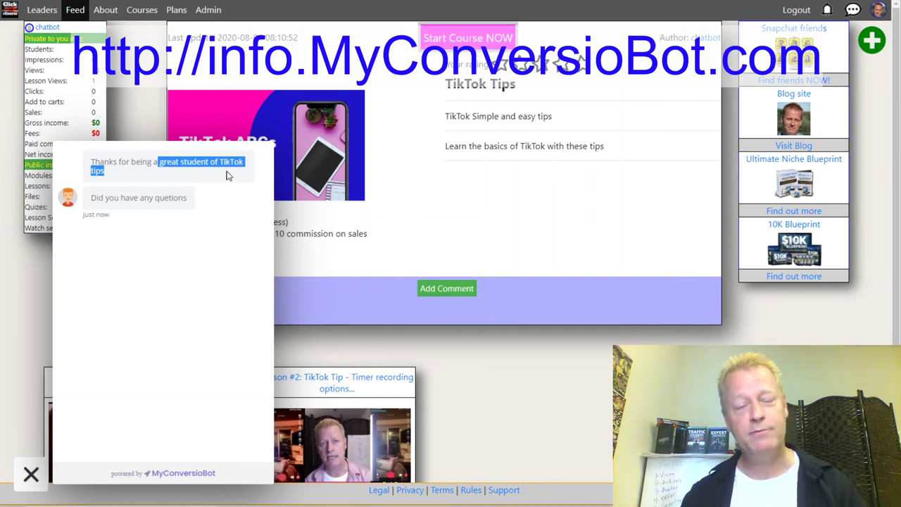
left_click(194, 197)
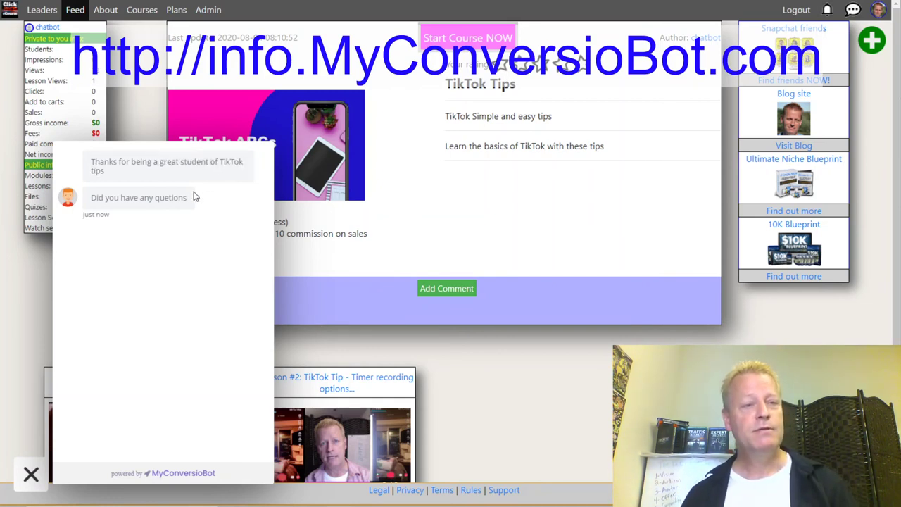
left_click_drag(176, 162, 224, 163)
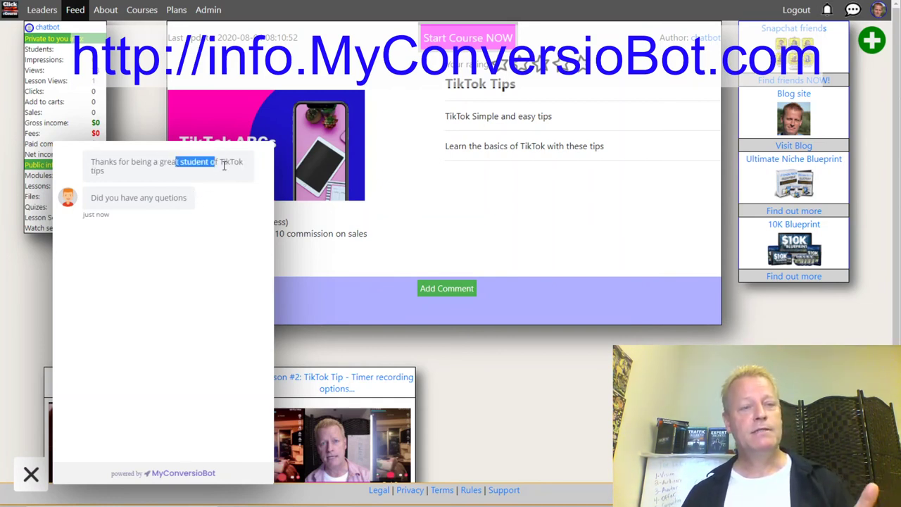
left_click(425, 232)
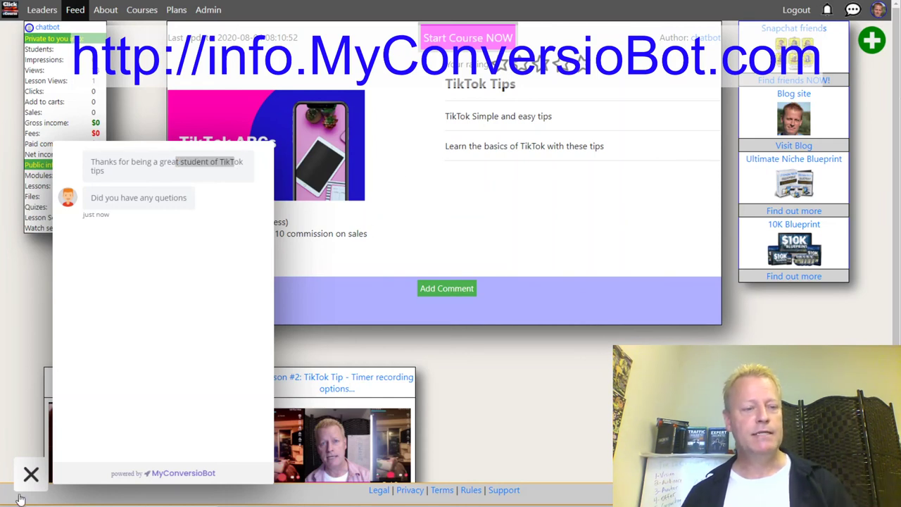
left_click(31, 474)
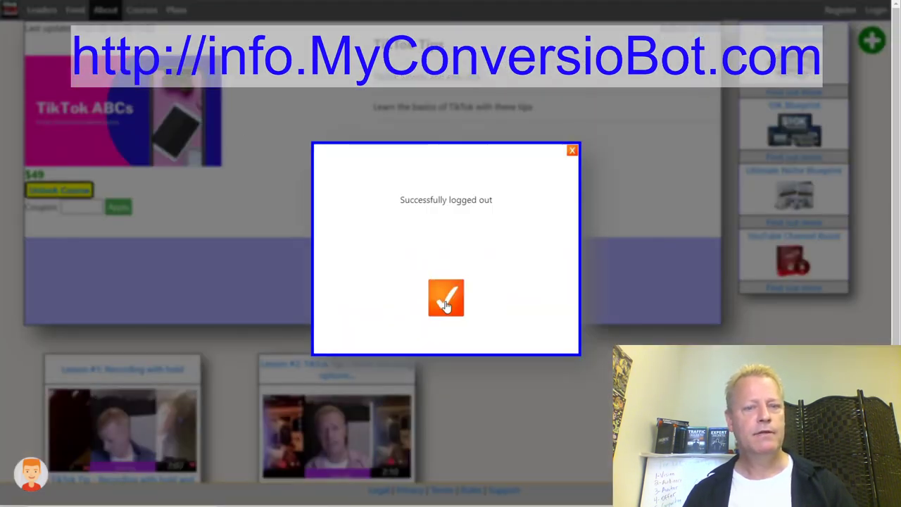
Step: Dismiss the logged-out message and review the $49 Unlock Course offer on TikTok Tips
left_click(446, 299)
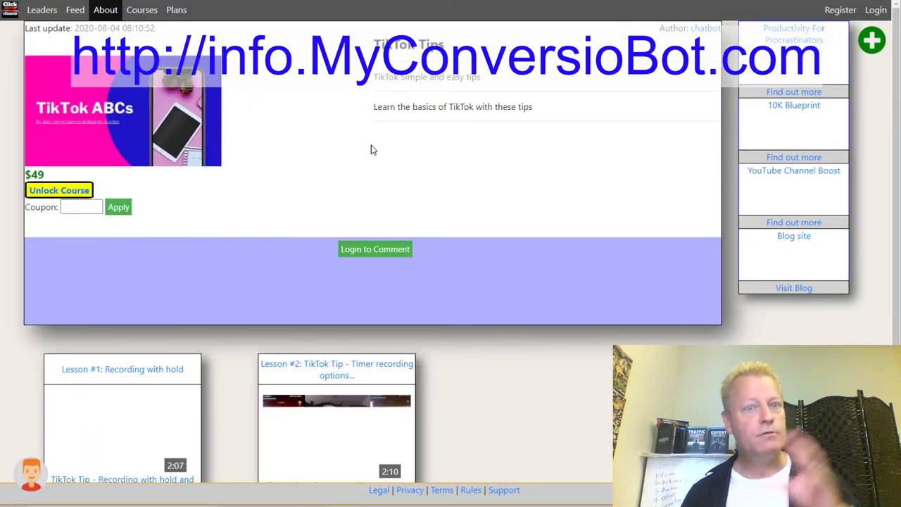
scroll(493, 232, "down", 2)
scroll(541, 298, "up", 2)
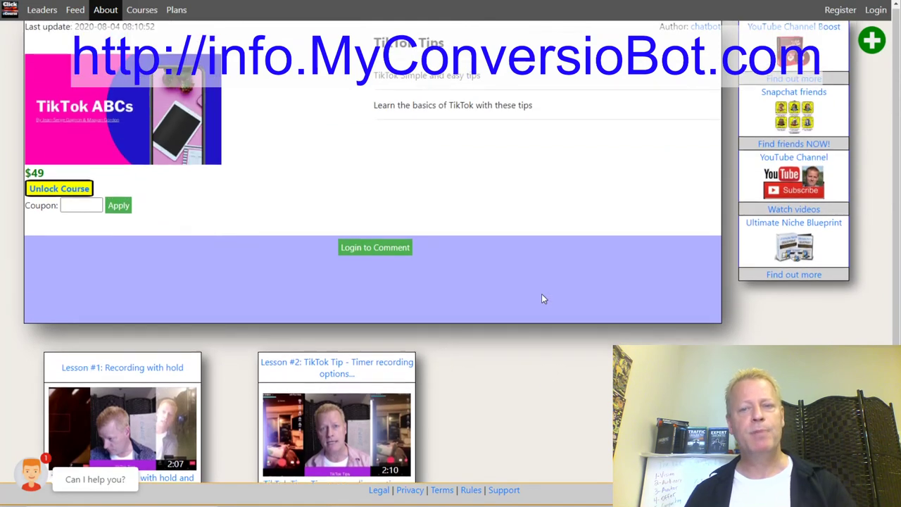